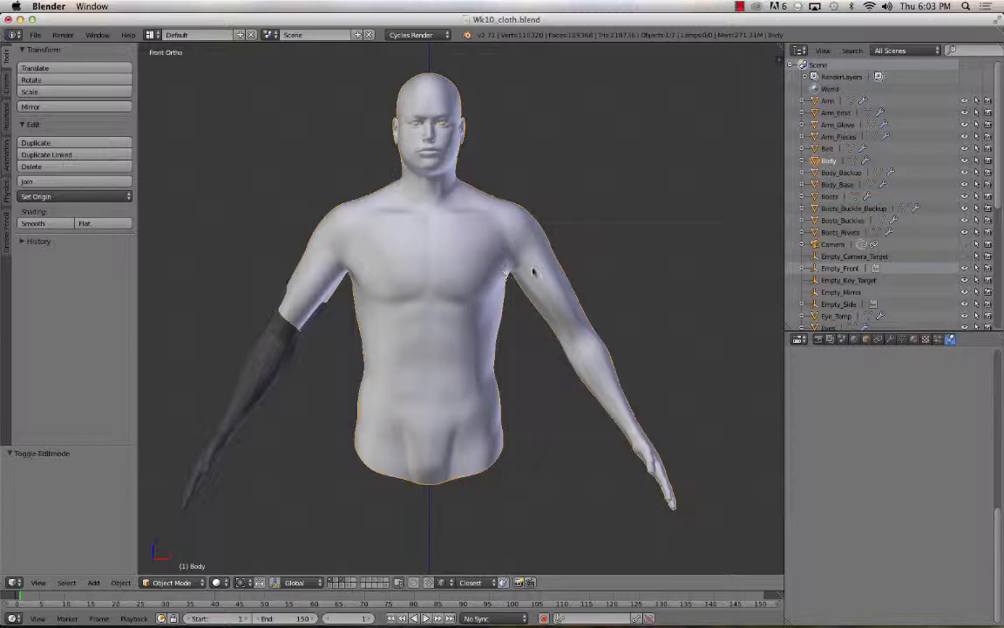
Enter Edit Mode on the Body and select the edge loops around the middle of the bare upper arm and the wrist
key(Tab)
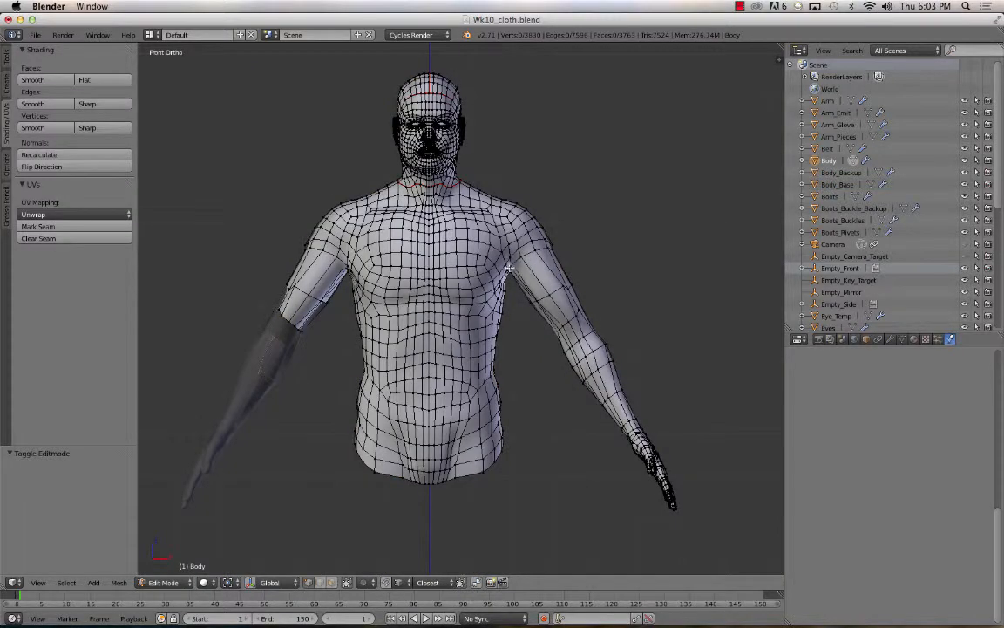
shift+middle_drag(510, 269, 434, 234)
scroll(471, 299, up, 3)
middle_drag(538, 274, 480, 250)
alt+right_click(440, 190)
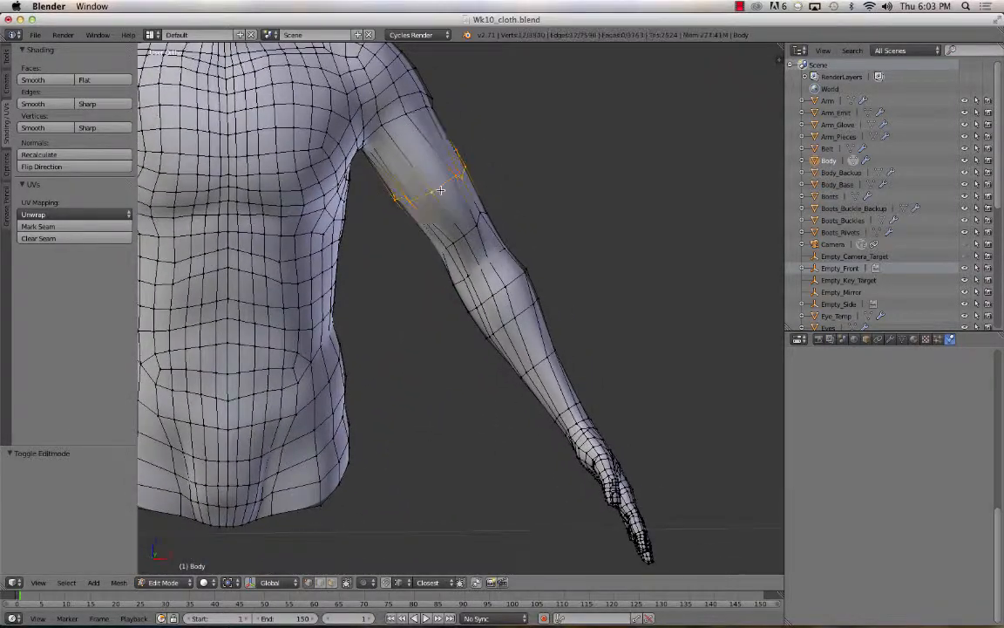
middle_drag(505, 290, 494, 275)
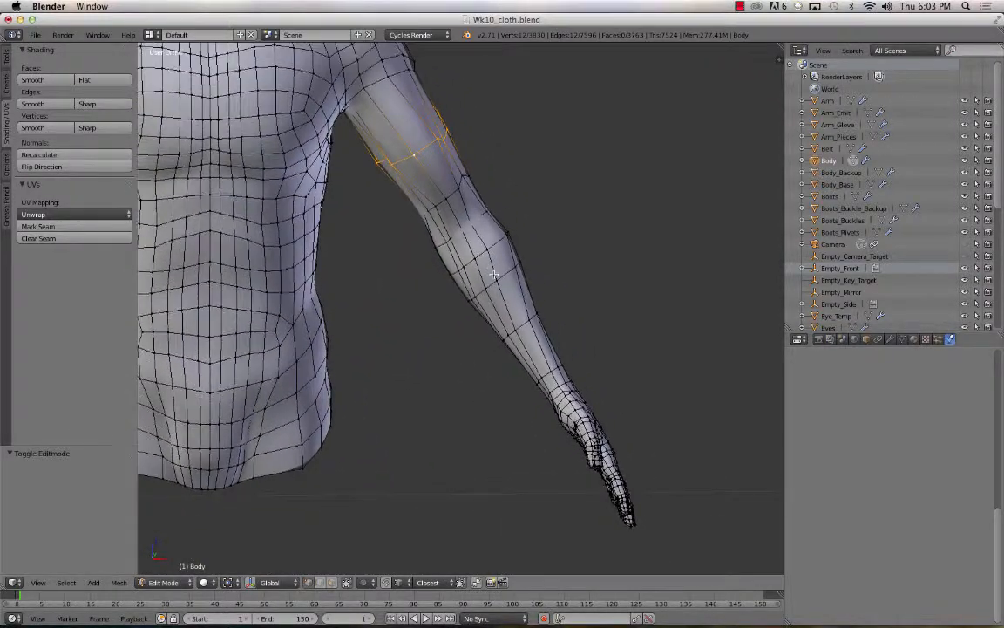
alt+shift+right_click(546, 371)
Try to separate the arm section by deleting the vertices of the two selected loops and hiding the isolated forearm piece
key(x)
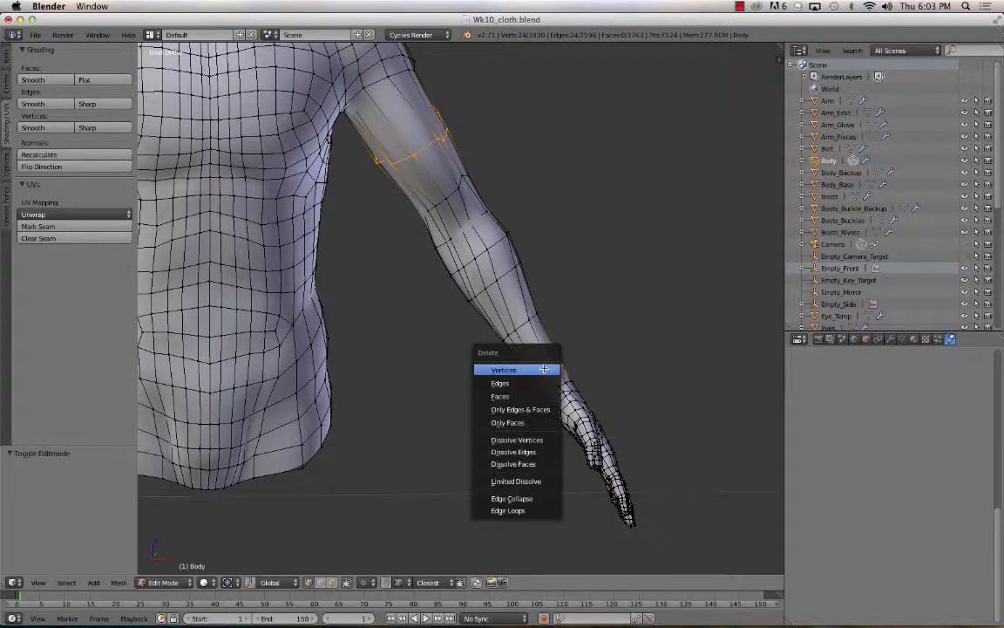
click(546, 370)
middle_drag(534, 345, 489, 266)
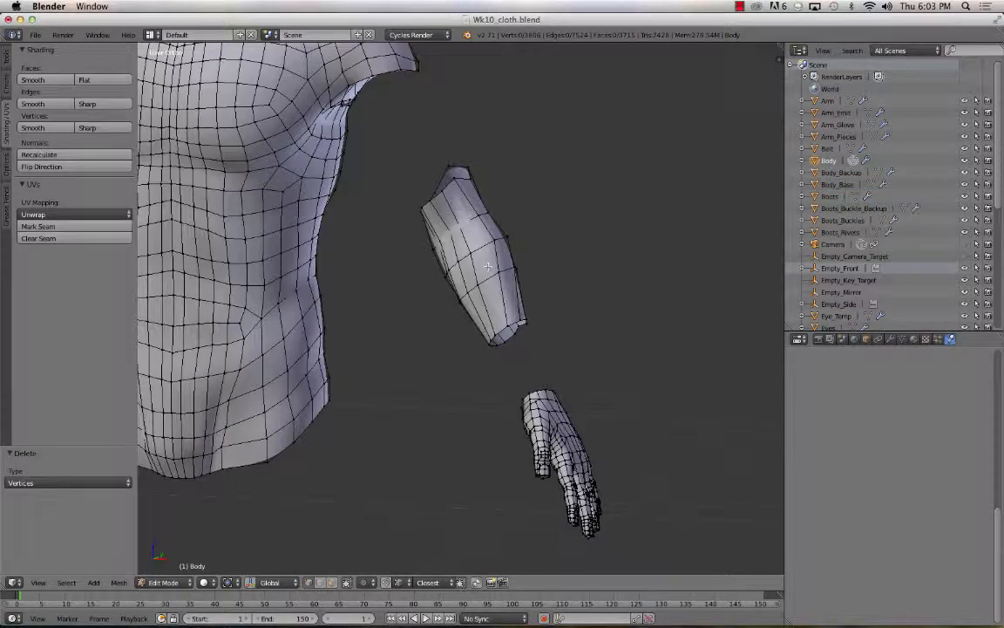
key(l)
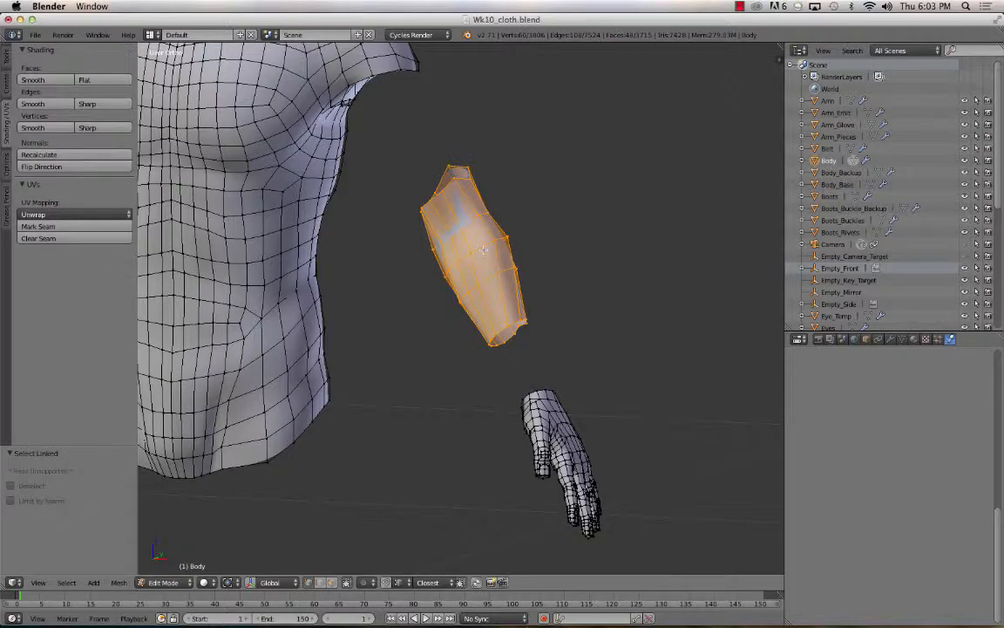
key(h)
middle_drag(558, 230, 583, 258)
key(alt+h)
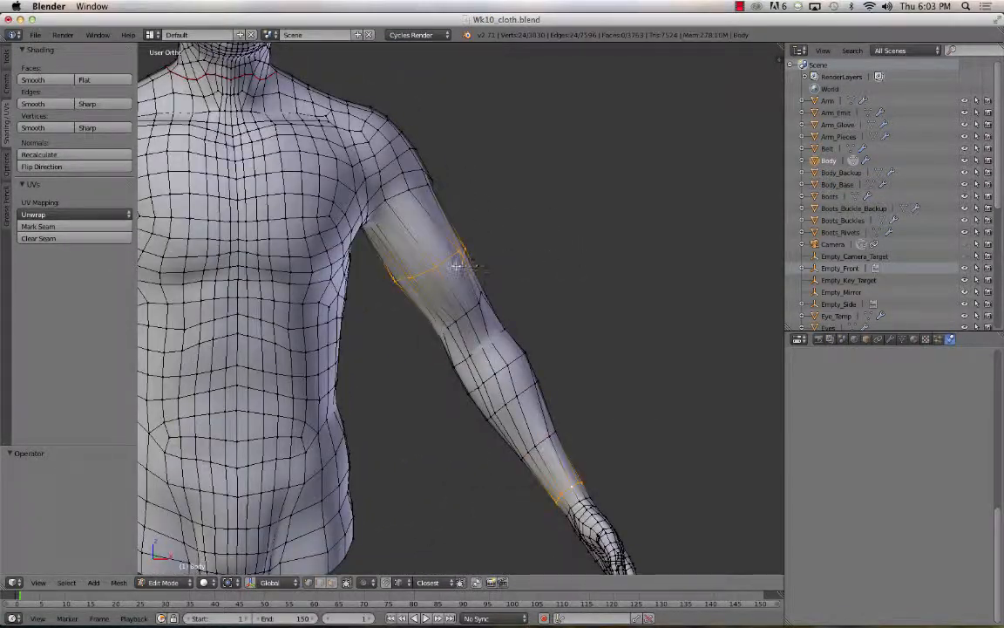
Add the edge loops around the elbow and along the forearm to the selection and hide the selected geometry
alt+shift+right_click(460, 319)
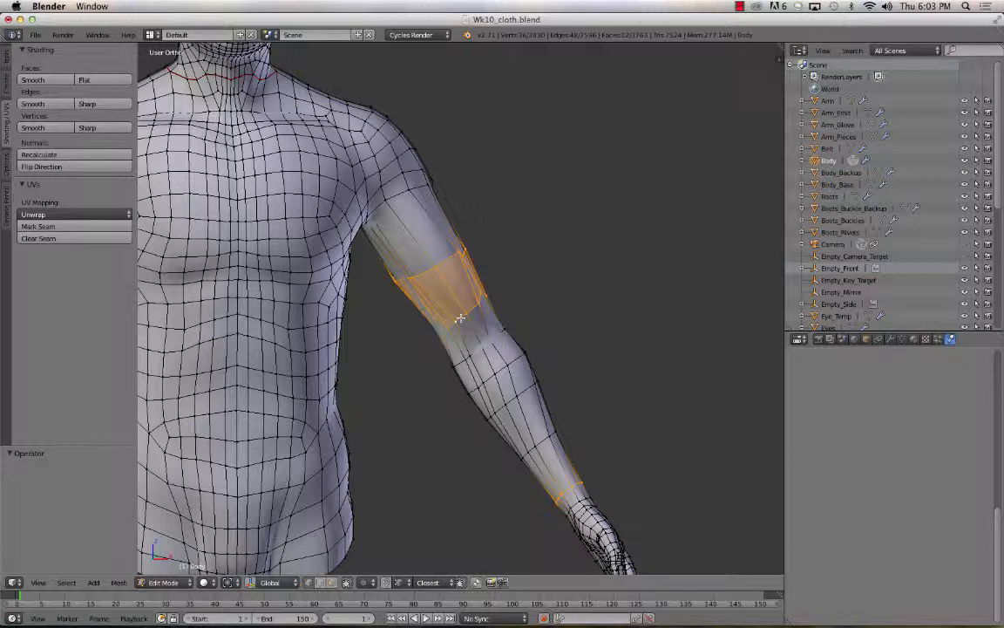
alt+shift+right_click(482, 359)
alt+shift+right_click(495, 388)
alt+shift+right_click(509, 420)
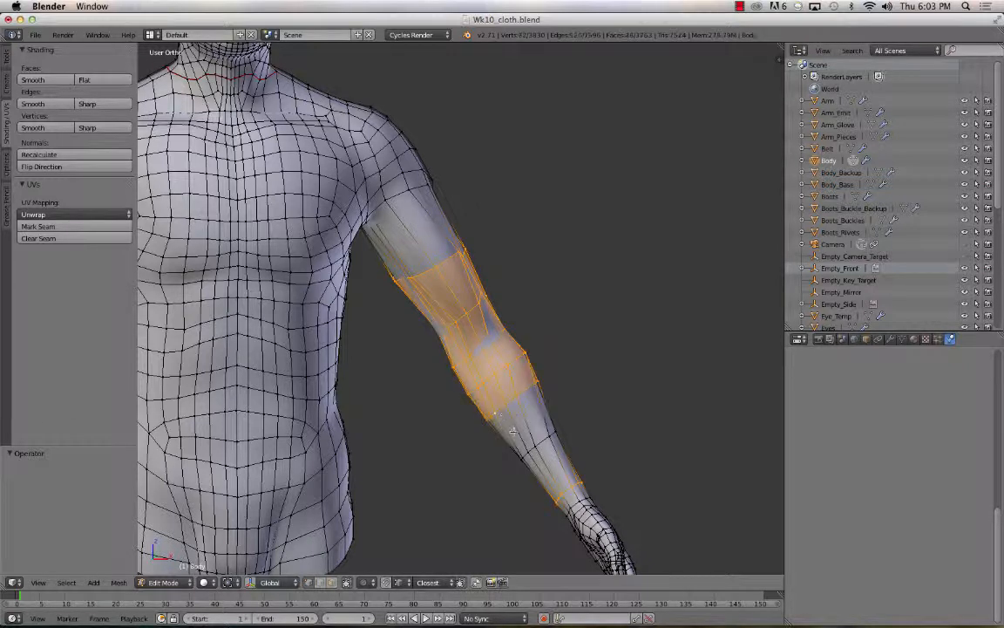
alt+shift+right_click(532, 449)
key(h)
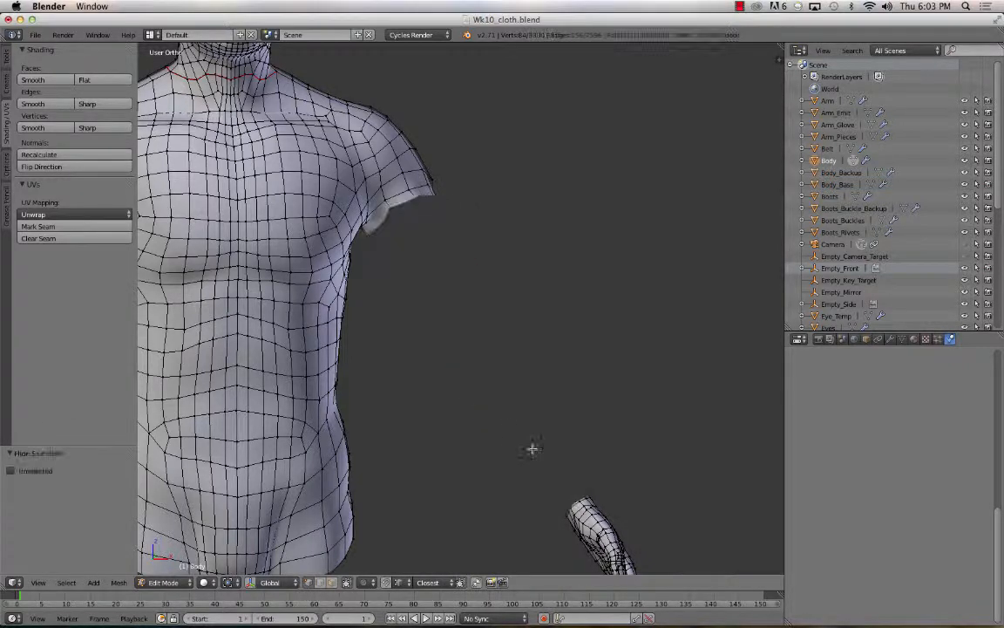
Examine the open edge loops at the shoulder and the wrist, comparing their vertex counts and shapes
middle_drag(531, 448, 456, 278)
scroll(455, 278, up, 6)
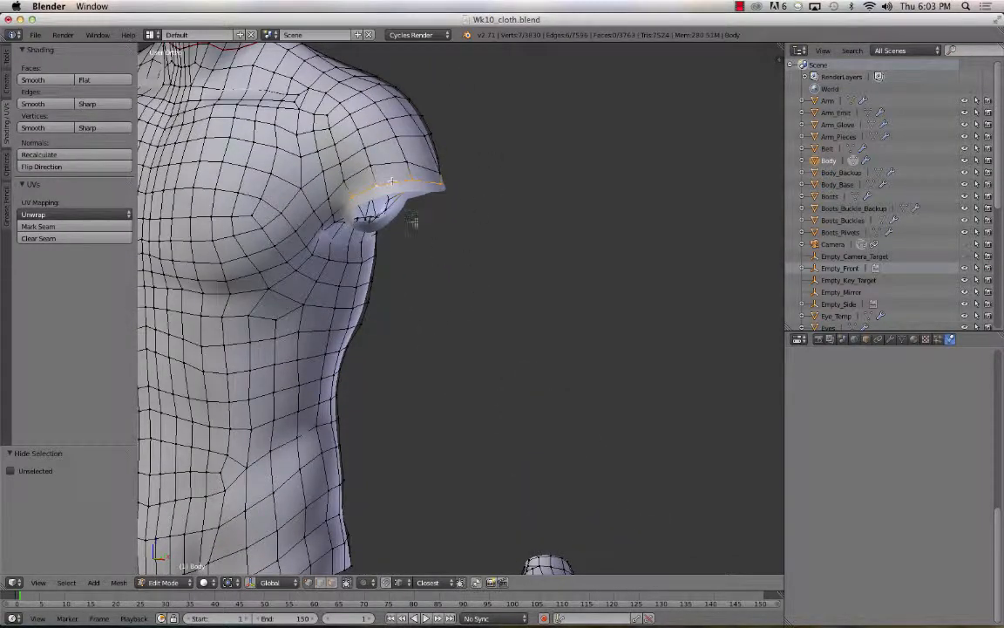
middle_drag(414, 222, 222, 373)
shift+middle_drag(205, 411, 442, 202)
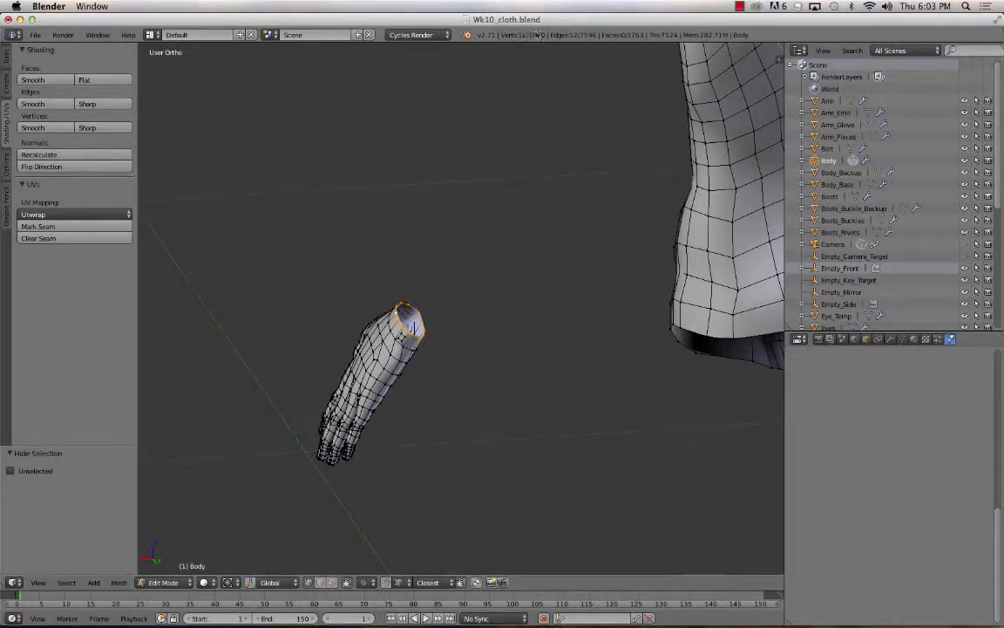
middle_drag(482, 211, 455, 281)
shift+middle_drag(573, 274, 608, 122)
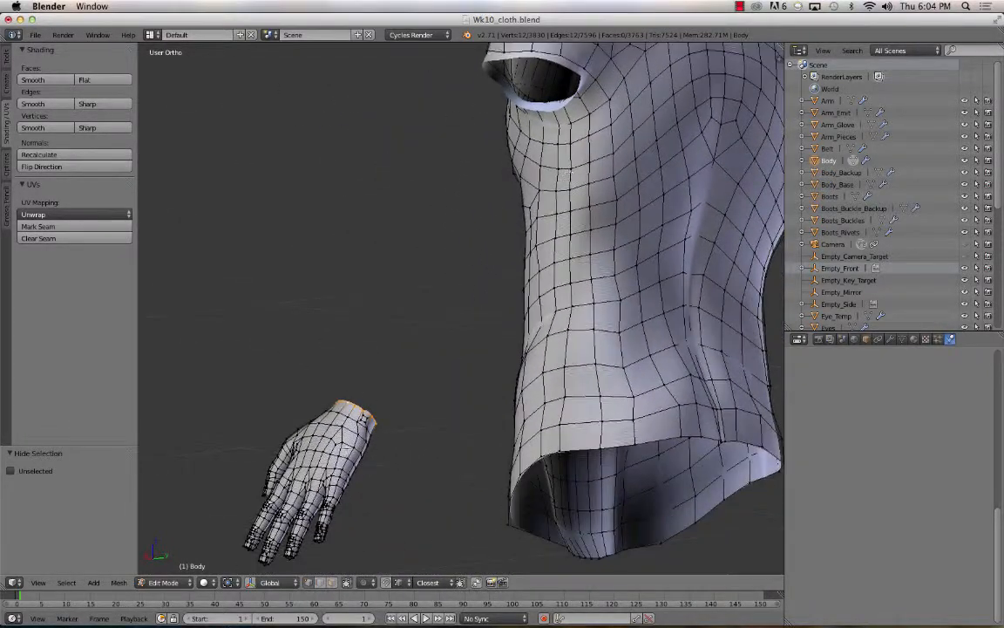
shift+middle_drag(337, 445, 435, 247)
shift+middle_drag(404, 323, 523, 322)
scroll(523, 321, down, 5)
shift+middle_drag(532, 246, 514, 407)
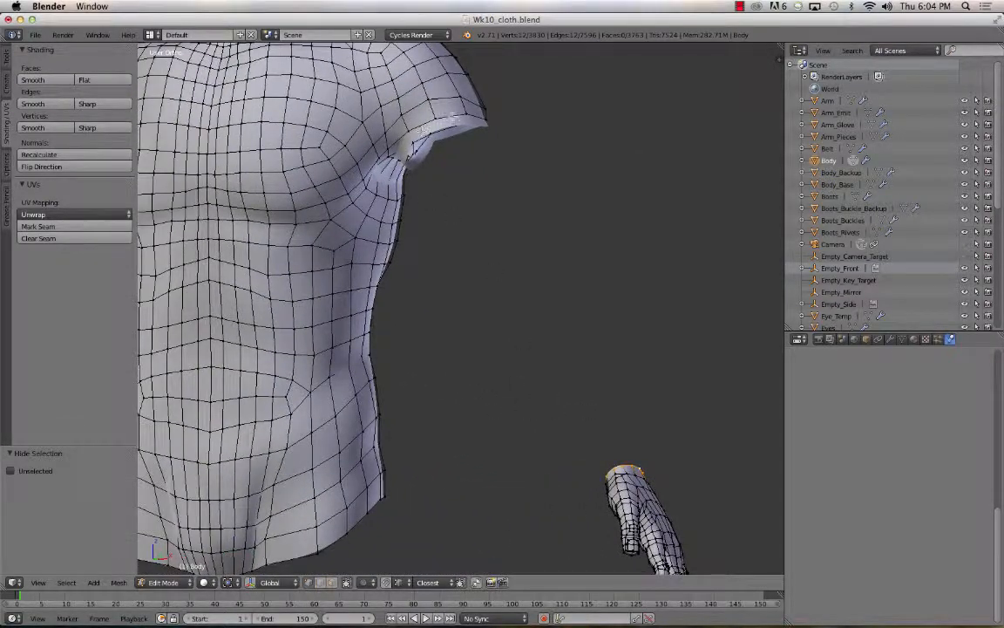
middle_drag(482, 189, 552, 300)
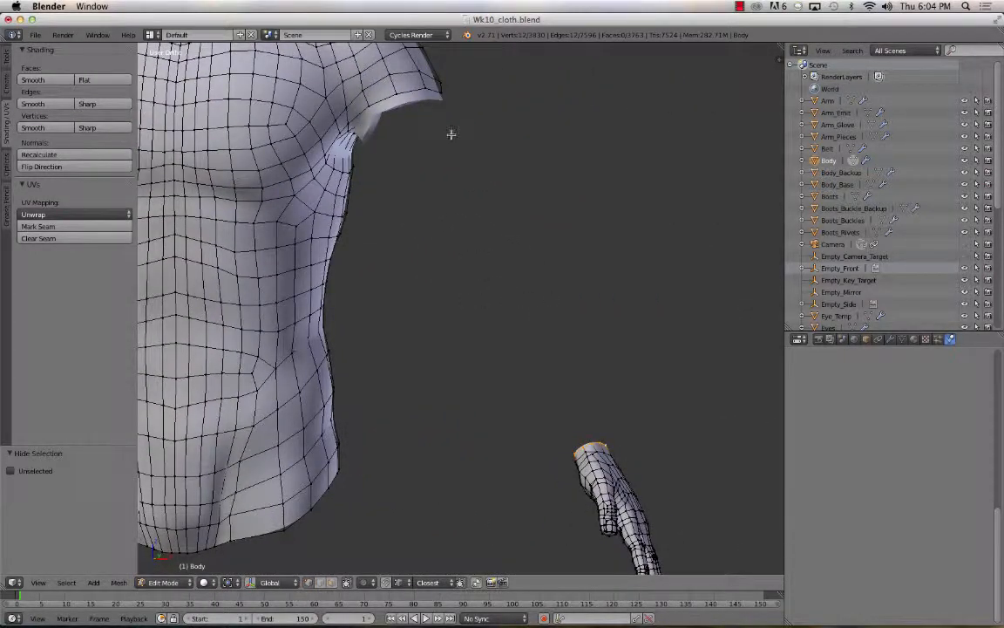
Reveal the hidden arm and delete the vertices of the five edge loops from the middle of the upper arm to the mid-forearm
key(alt+h)
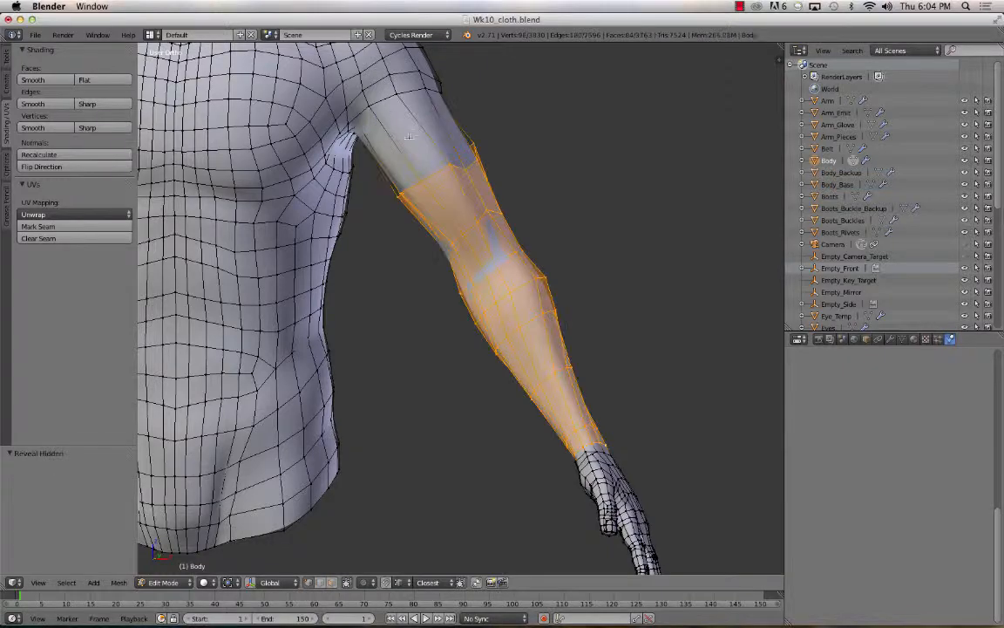
alt+right_click(386, 101)
middle_drag(407, 141, 438, 120)
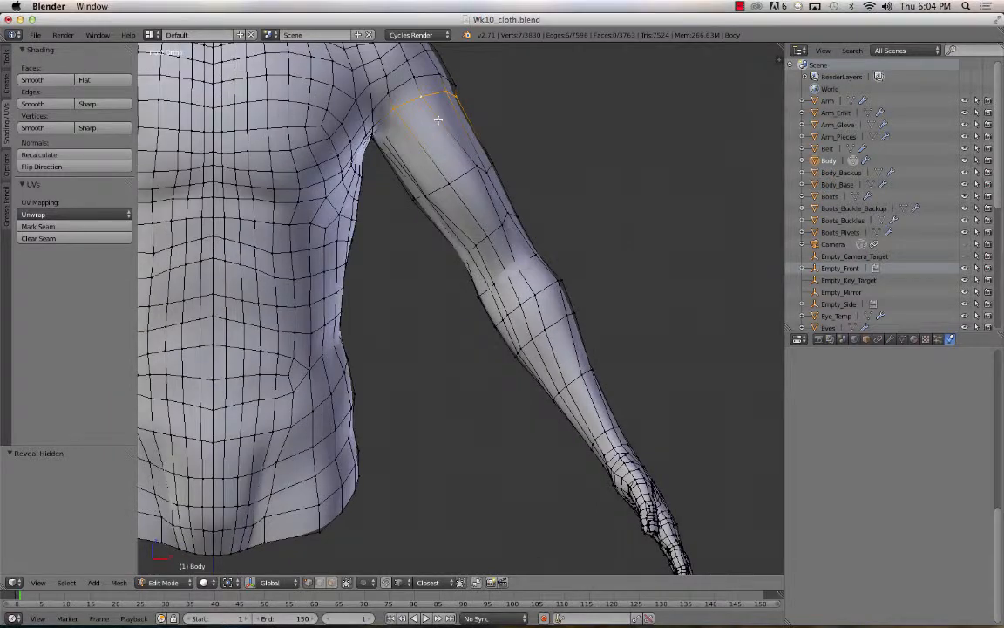
alt+right_click(458, 181)
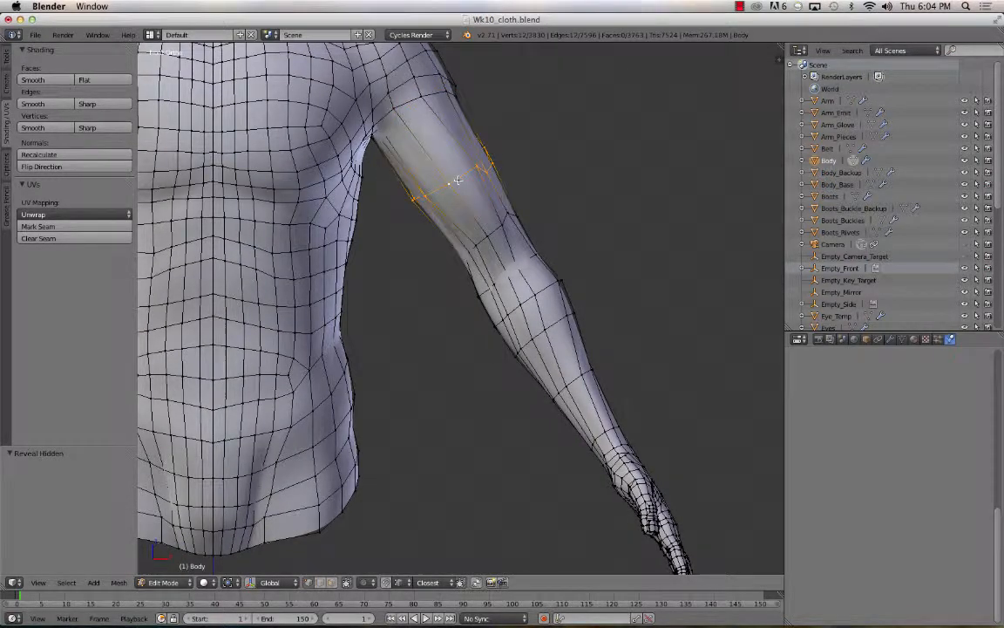
alt+shift+right_click(480, 241)
alt+shift+right_click(515, 304)
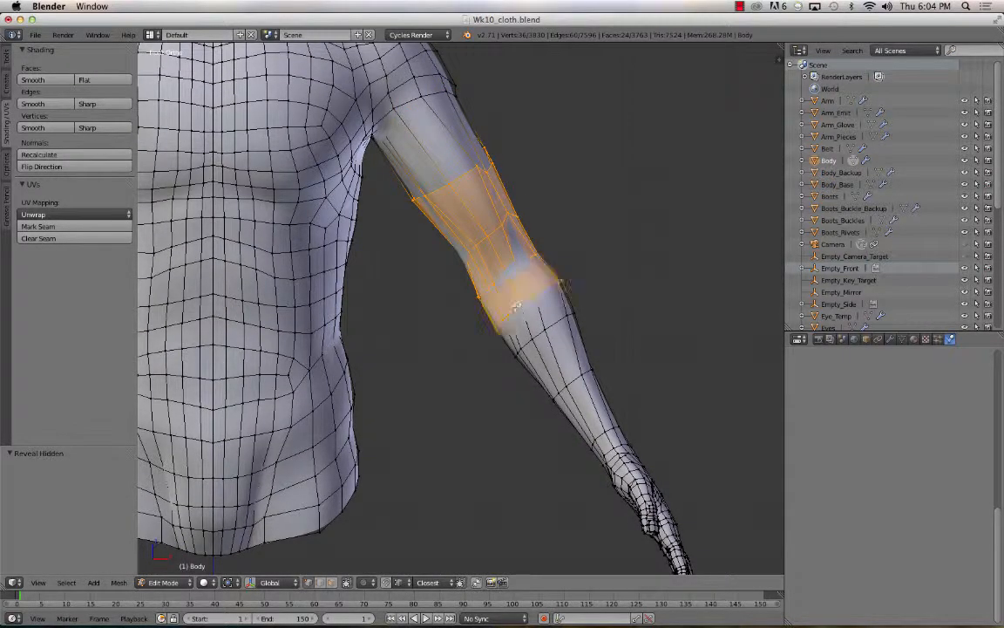
alt+shift+right_click(527, 340)
alt+shift+right_click(563, 390)
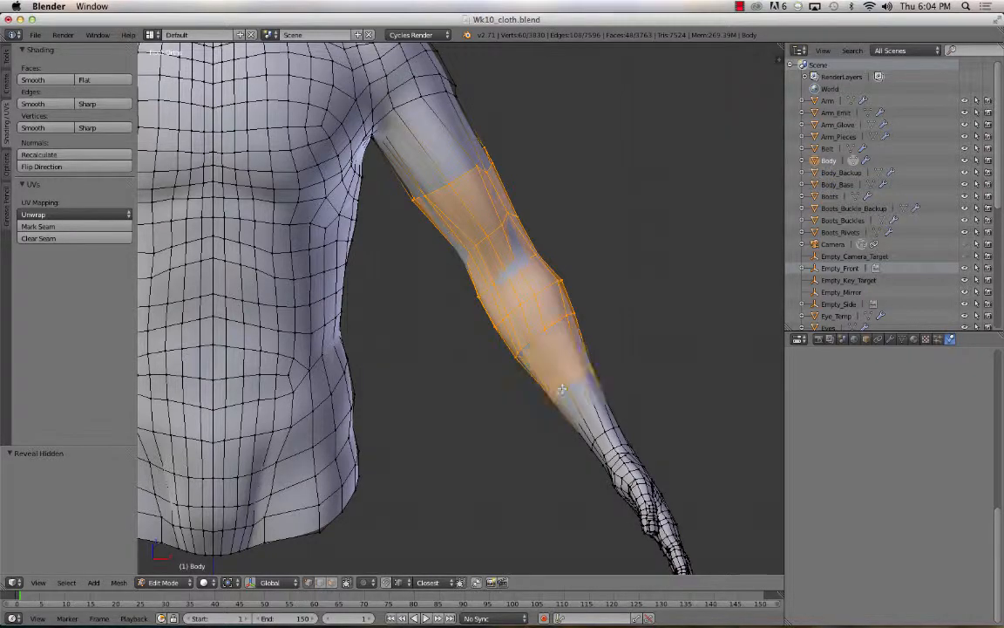
key(x)
click(558, 386)
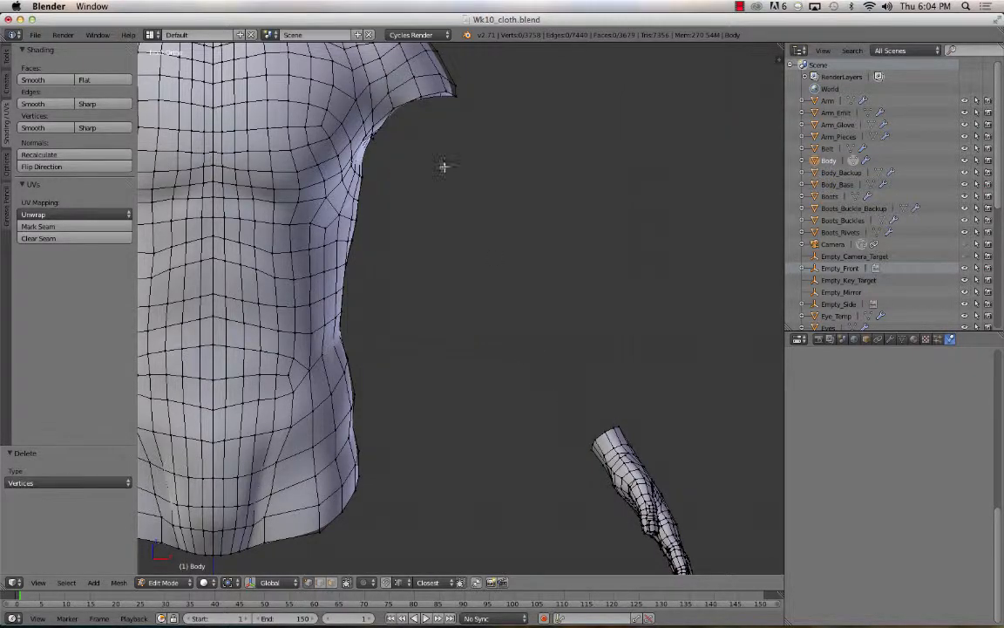
Extrude the open shoulder edge loop about 0.22 units down along the arm direction and scale its end to about 0.661
alt+right_click(406, 94)
key(KP_3)
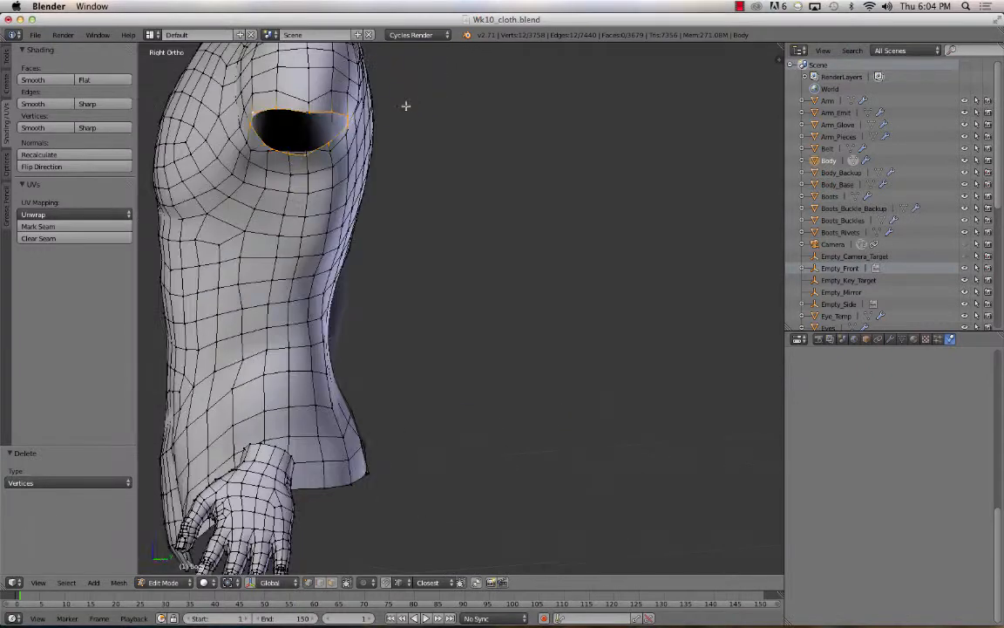
key(KP_1)
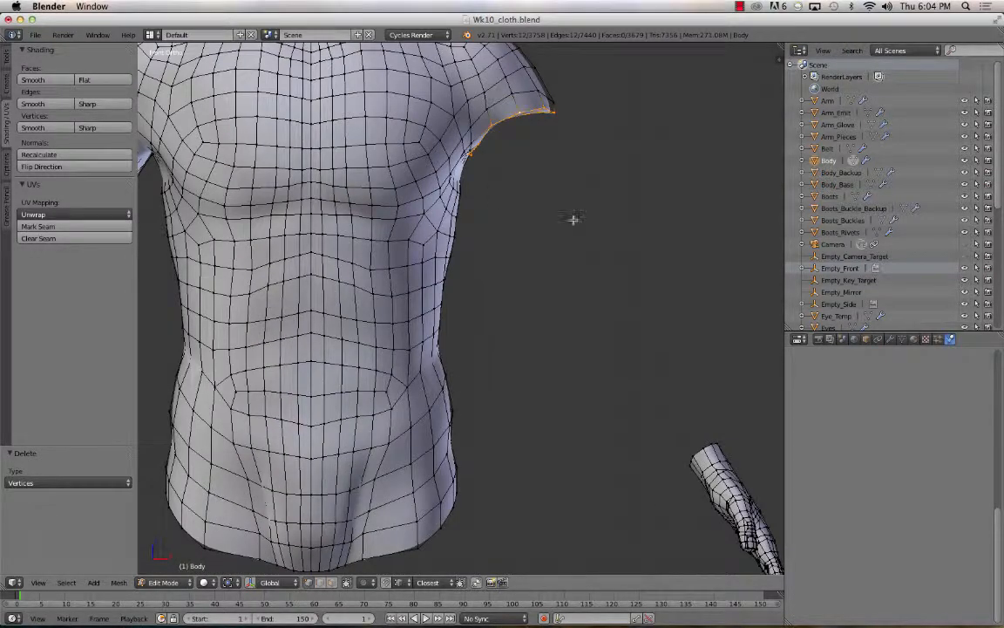
key(e)
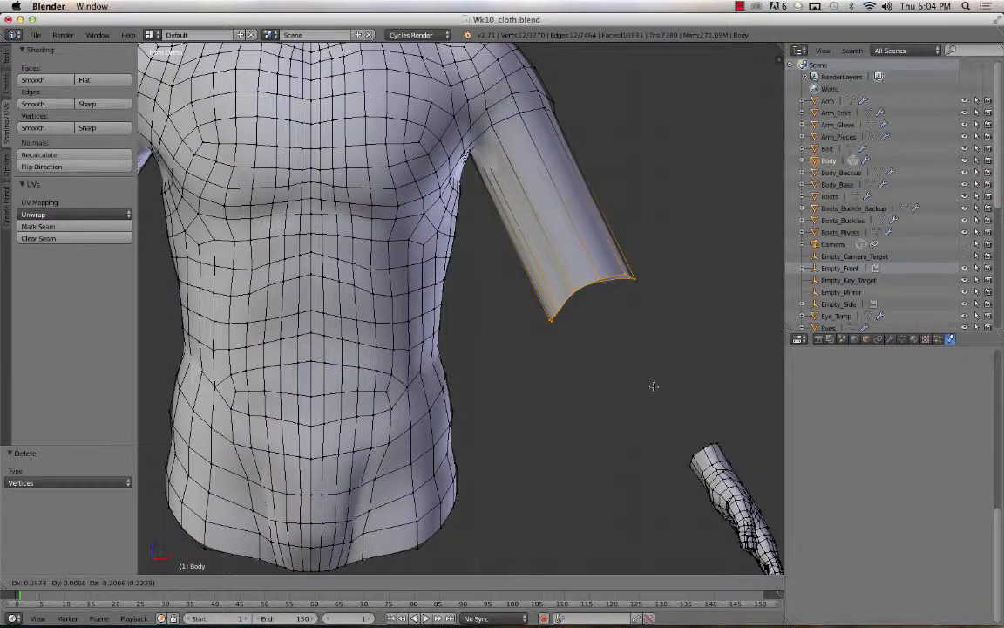
click(654, 386)
key(s)
click(634, 342)
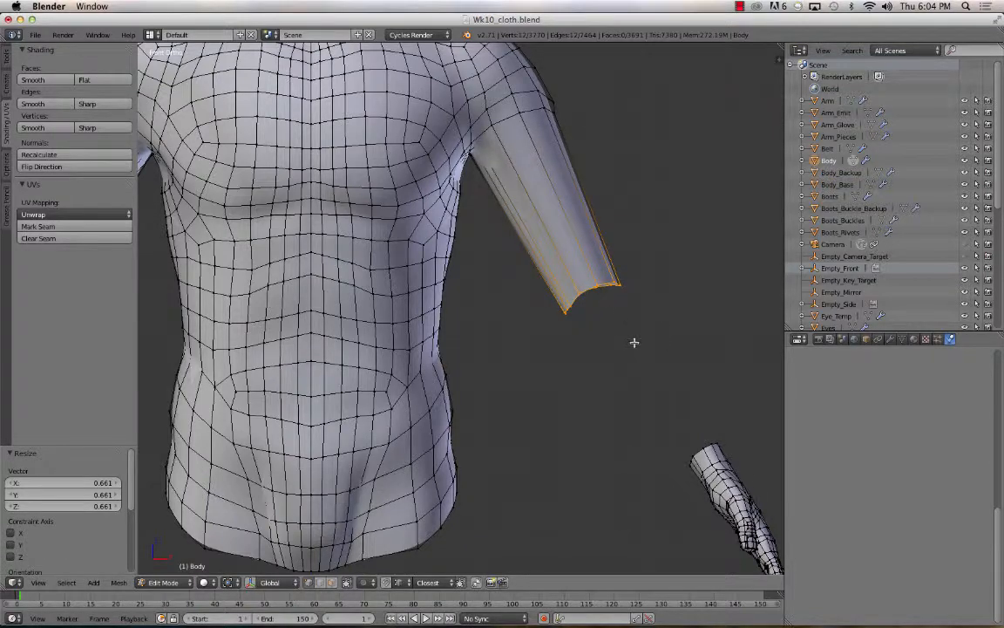
Move the extruded arm end by about 0.012 in X and 0.006 in Z, and rotate it about -2.1°
mouse_move(634, 342)
middle_down()
mouse_move(651, 330)
mouse_move(624, 336)
middle_up()
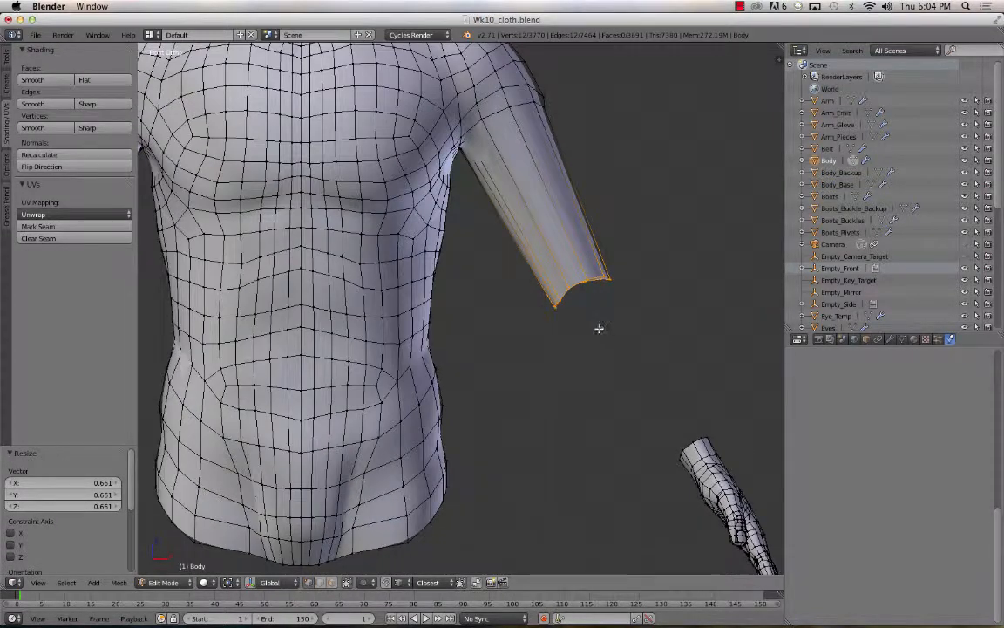
key(g)
key(r)
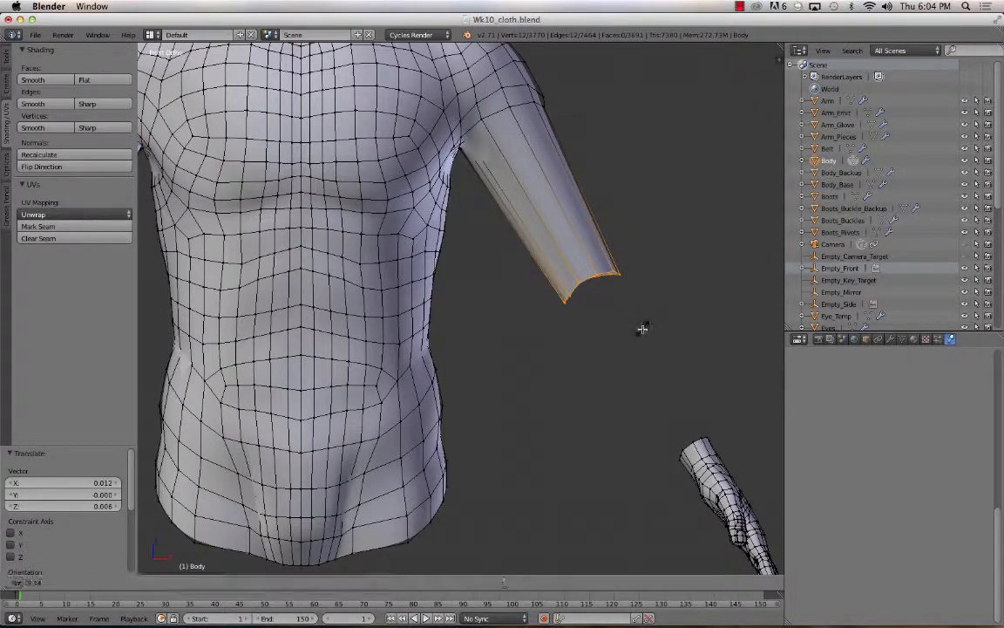
click(645, 329)
Switch to the right side view and expand the Background Images settings
key(KP_3)
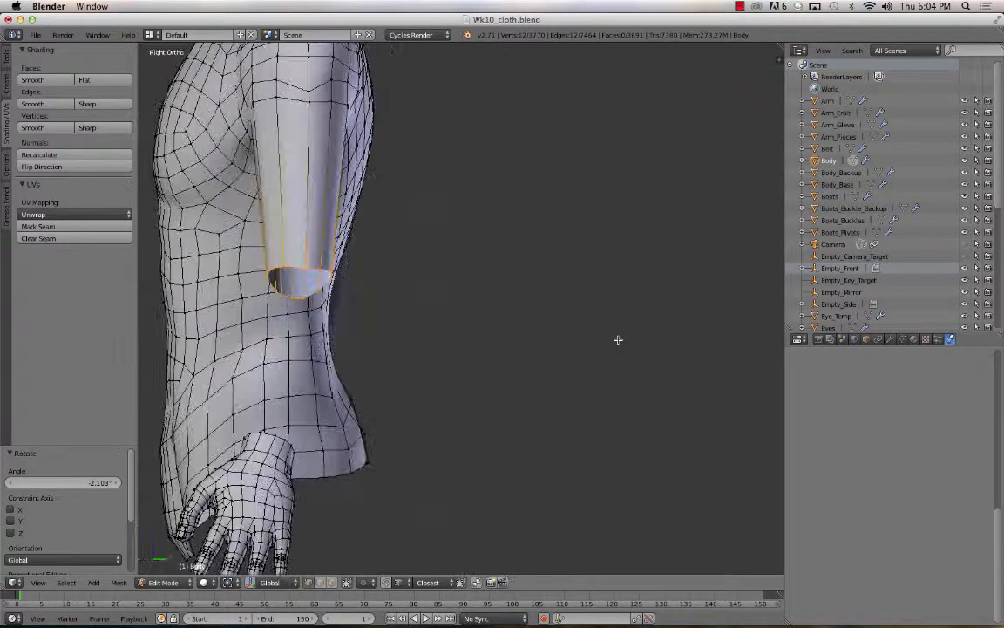
key(z)
key(z)
shift+middle_drag(405, 314, 423, 308)
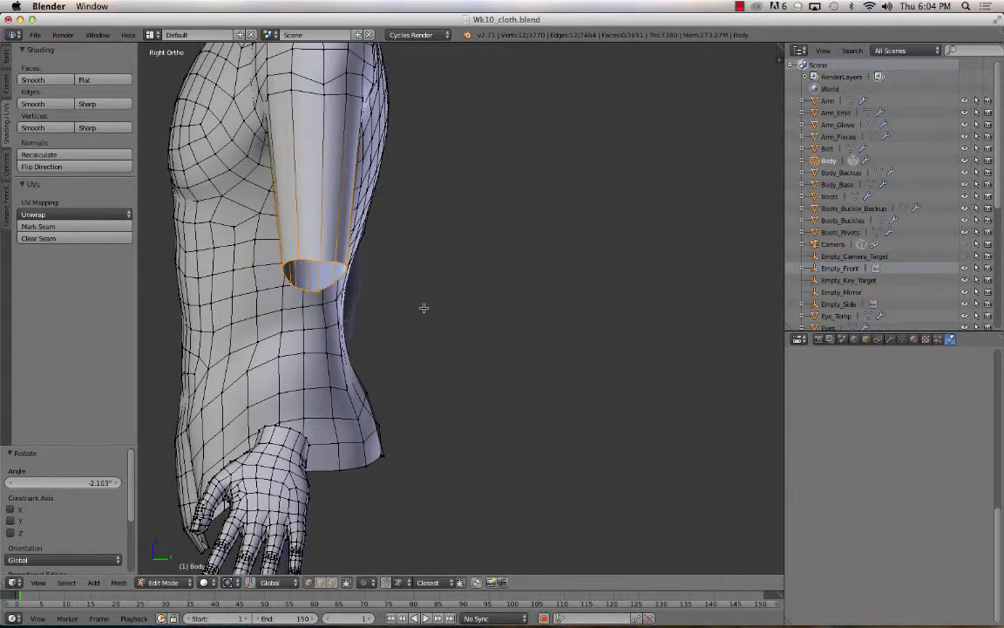
key(n)
scroll(745, 443, down, 12)
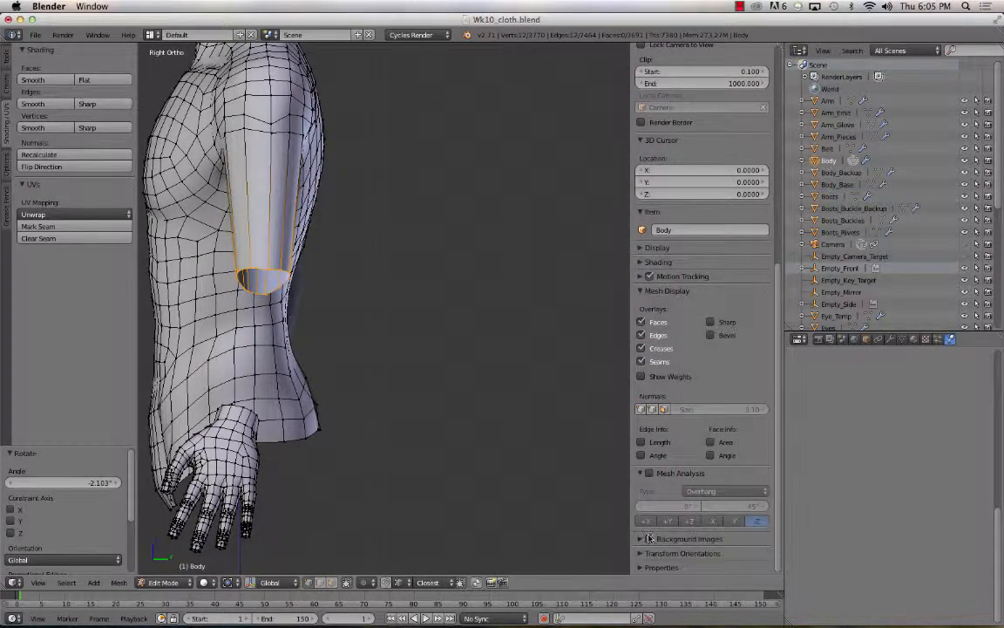
click(643, 538)
scroll(697, 454, down, 6)
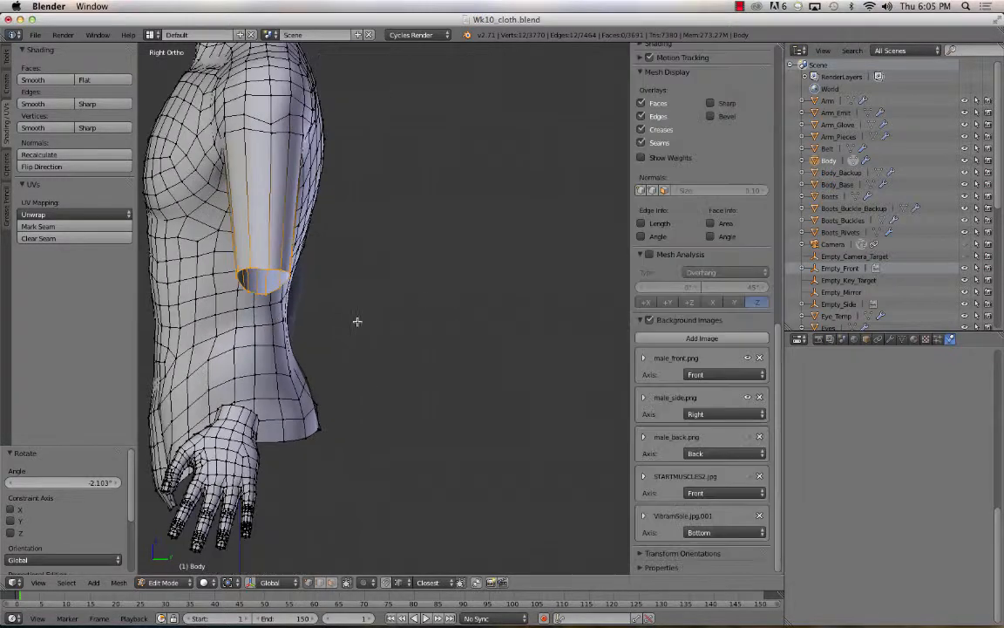
Relink the right-axis background image to male_side.png in the Male_Model_Sheet folder
key(n)
key(n)
click(645, 399)
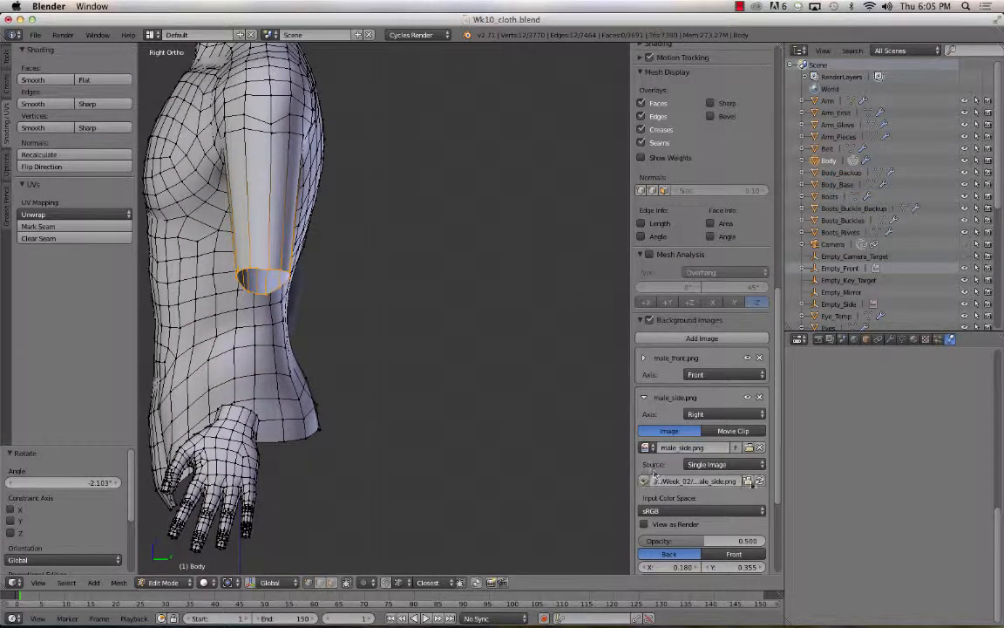
click(747, 481)
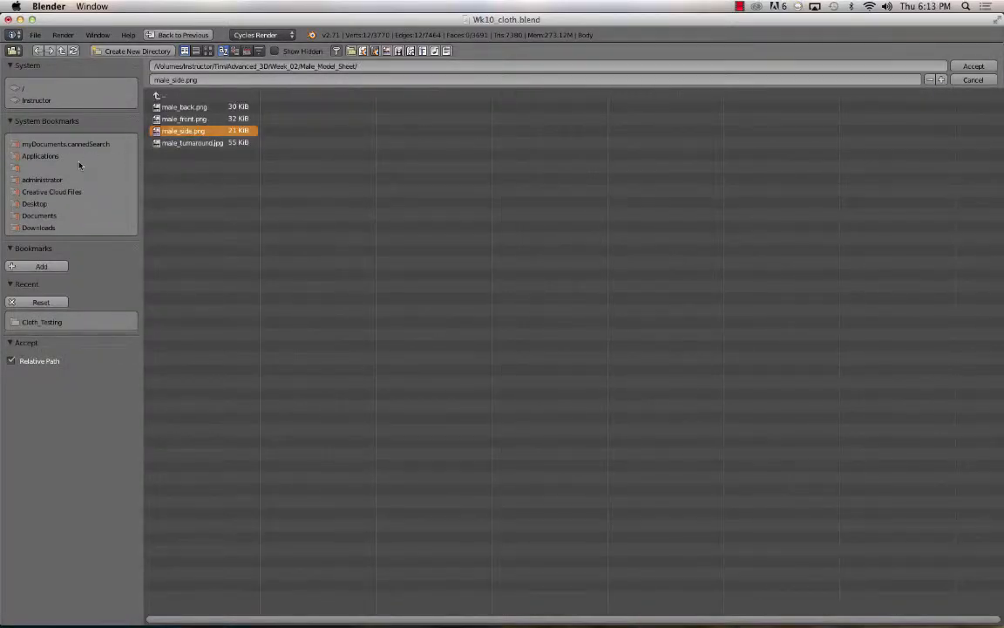
click(961, 66)
Set the side background image's X offset to -0.250 so the arm drawing lies behind the model's arm
scroll(298, 279, down, 2)
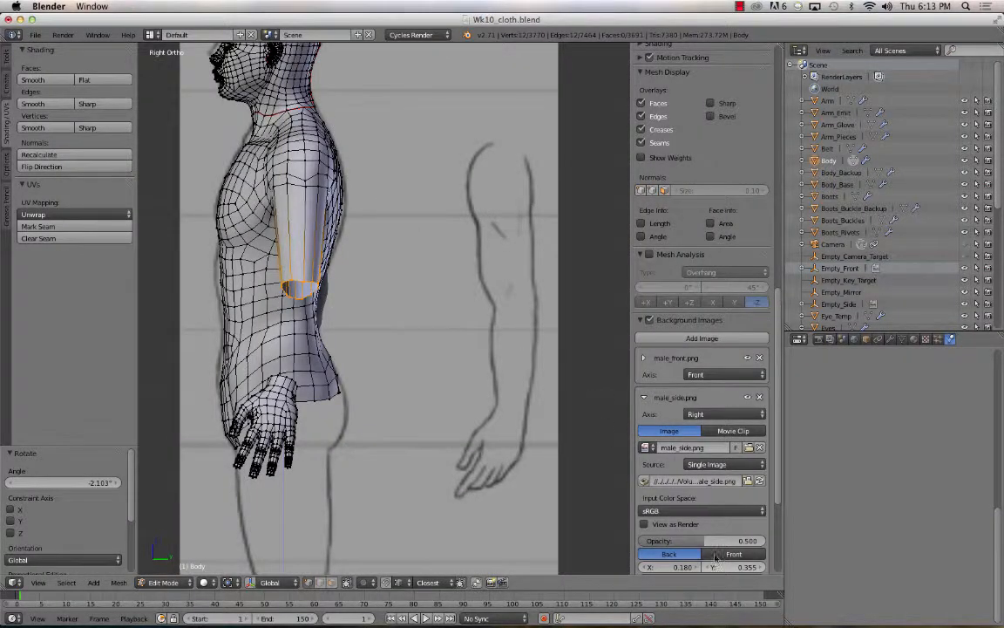
mouse_move(676, 567)
mouse_down()
mouse_move(723, 567)
mouse_move(685, 567)
mouse_up()
key(z)
key(z)
scroll(446, 414, down, 1)
scroll(366, 349, up, 1)
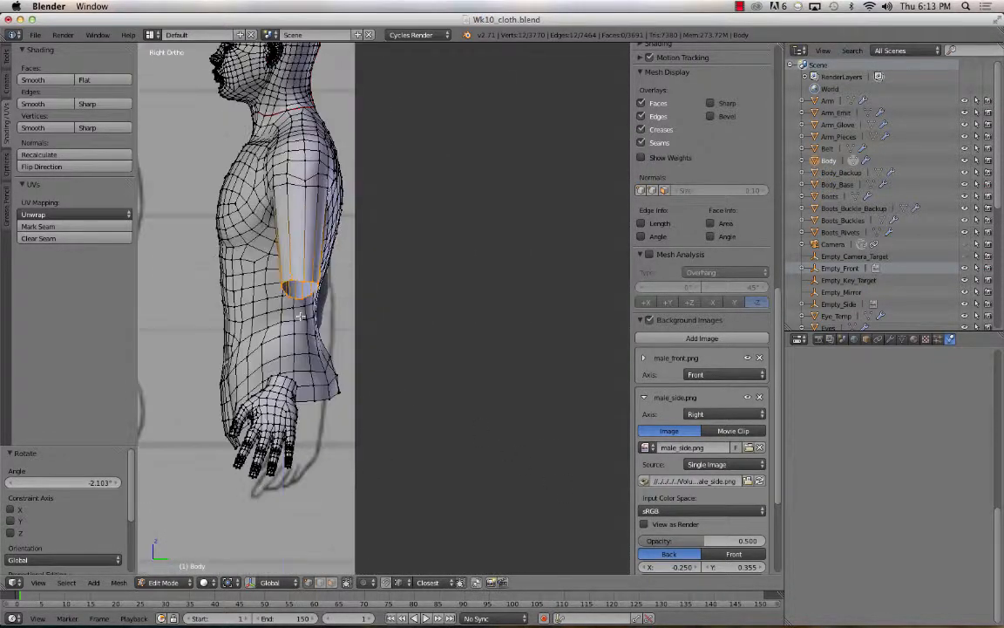
Add a single loop cut around the middle of the extruded upper-arm section
shift+middle_drag(294, 317, 414, 335)
scroll(356, 325, up, 4)
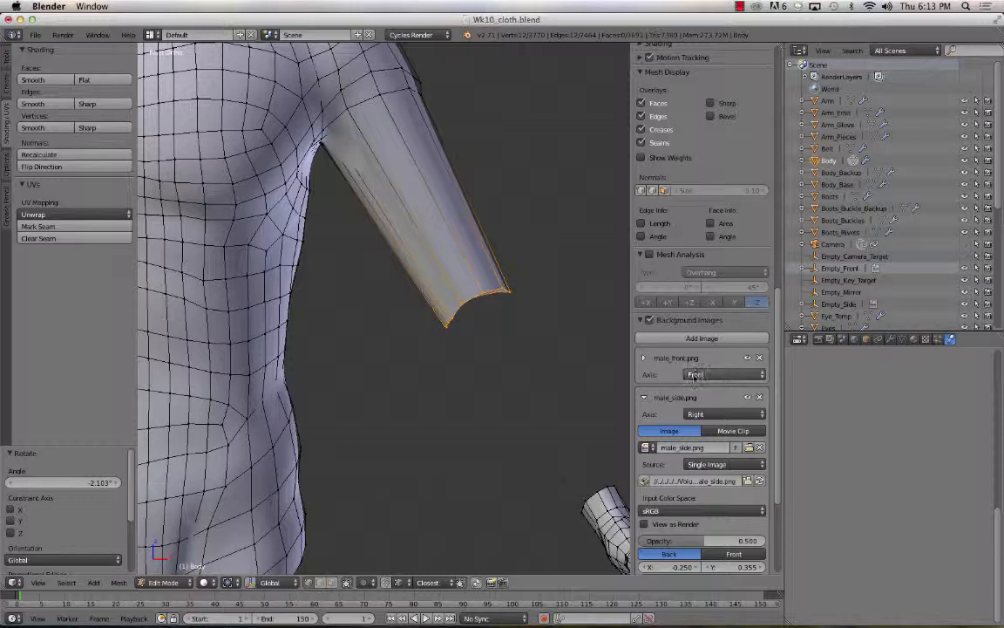
middle_drag(513, 325, 373, 258)
key(ctrl+r)
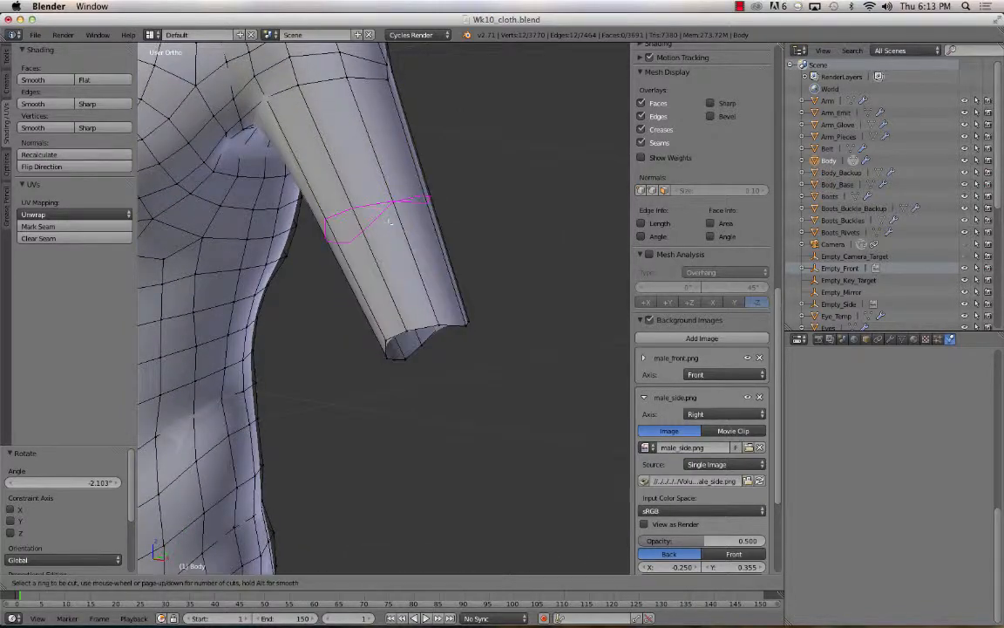
click(389, 215)
click(386, 212)
Move the two biceps-side vertices of the new arm loop by about -0.028 in Y and 0.002 in Z
middle_drag(424, 220, 278, 205)
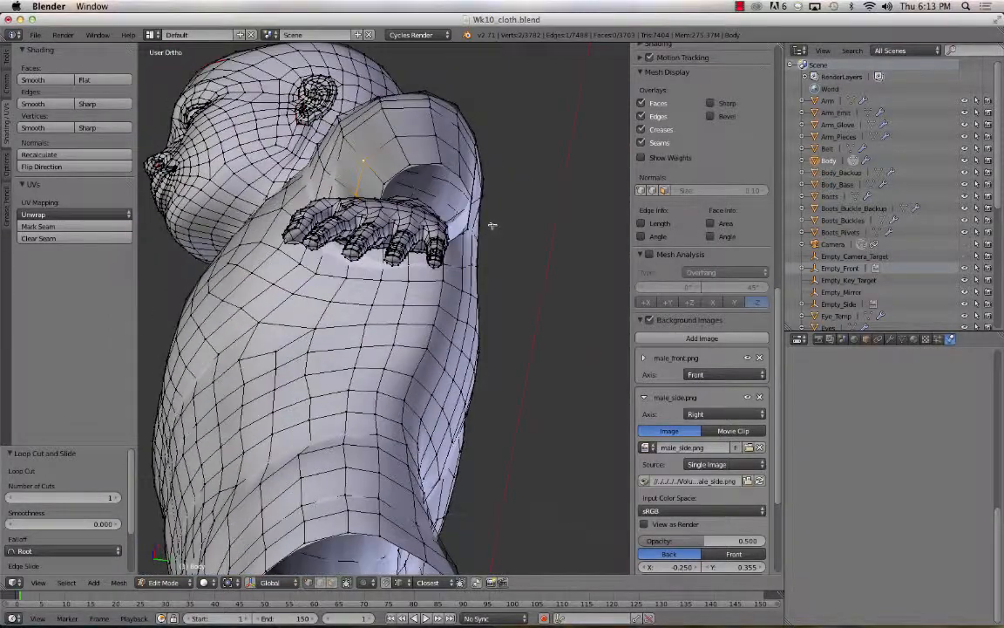
key(g)
click(430, 217)
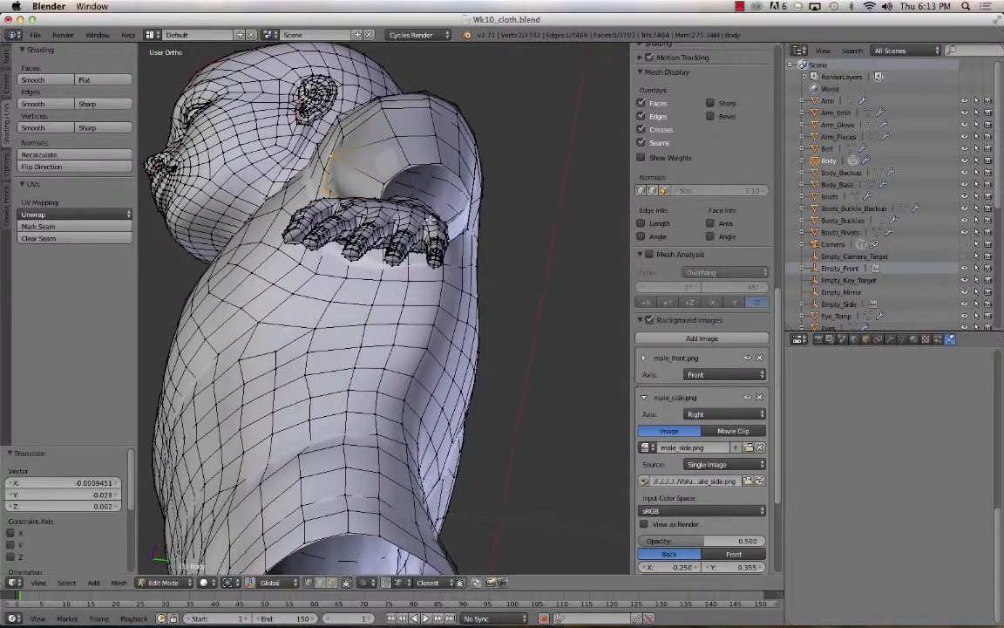
middle_drag(430, 218, 461, 297)
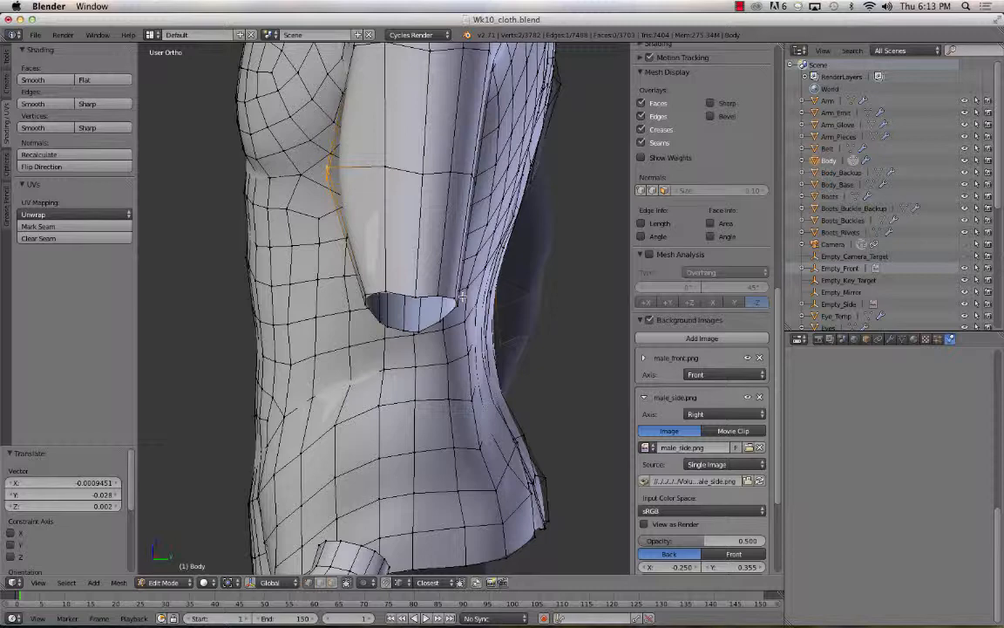
Shrink/fatten the selected part of the new upper-arm loop by an offset of about -0.015
mouse_move(295, 171)
middle_down()
mouse_move(455, 160)
mouse_move(414, 149)
mouse_move(333, 148)
mouse_move(511, 210)
mouse_move(351, 229)
mouse_move(433, 233)
mouse_move(460, 215)
mouse_move(242, 191)
mouse_move(296, 186)
middle_up()
key(alt+s)
click(551, 229)
Vertex-slide one vertex on the front of the new upper-arm loop along its edge by a factor of about 0.131
right_click(370, 150)
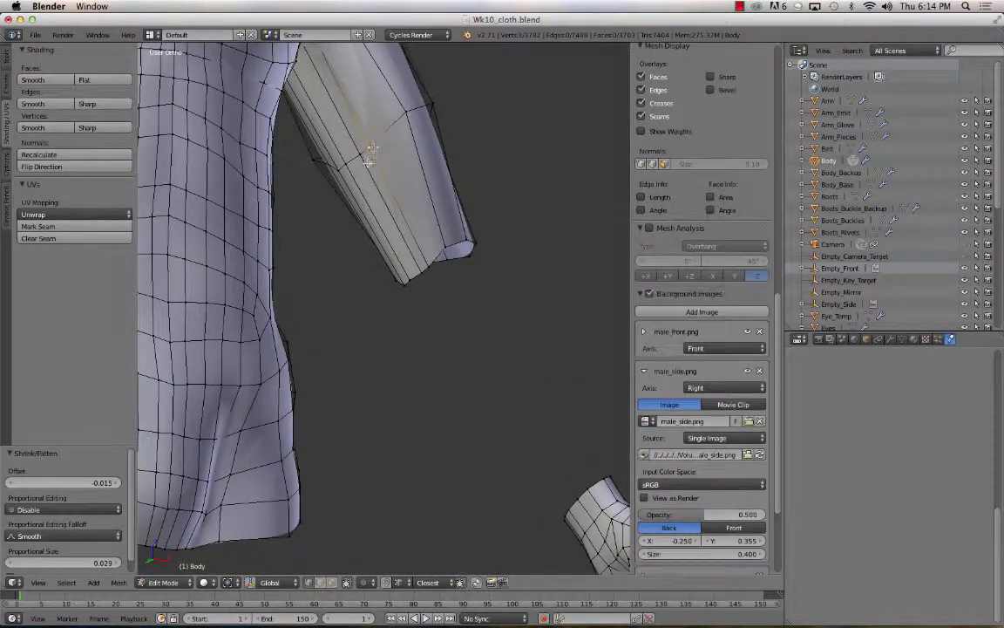
key(shift+v)
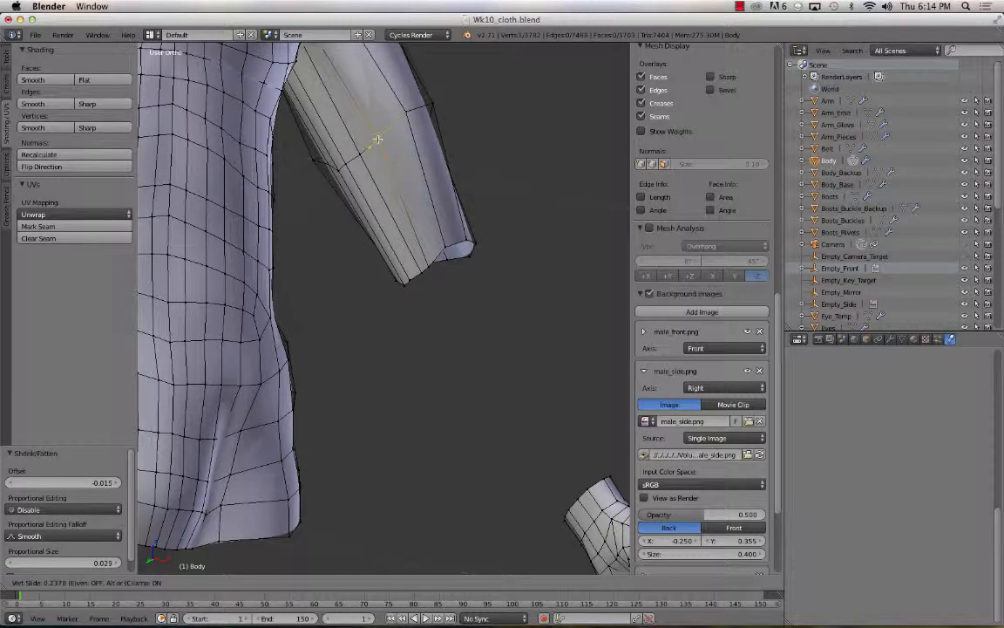
click(371, 148)
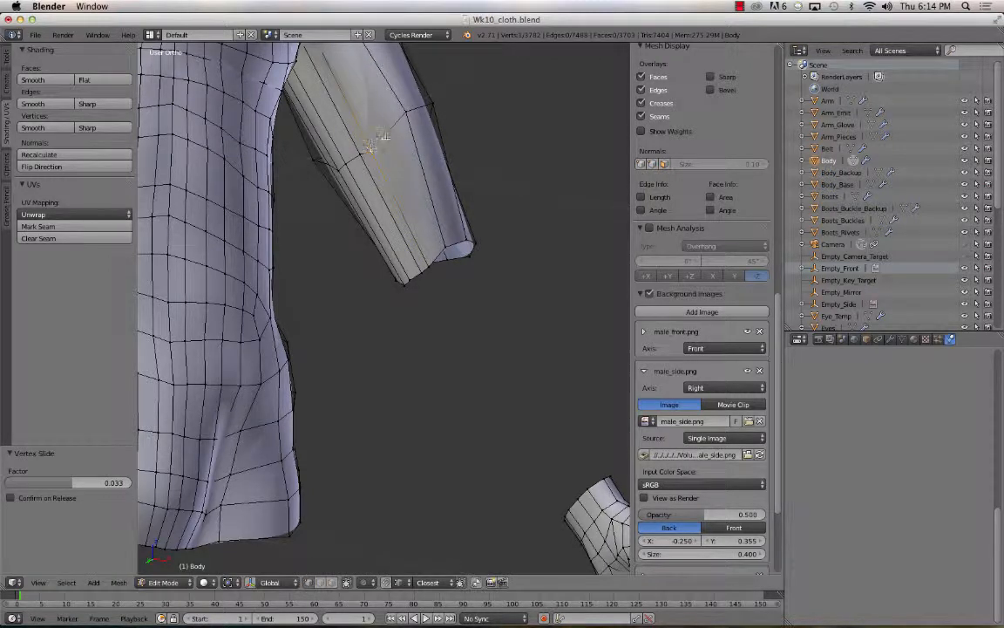
key(ctrl+z)
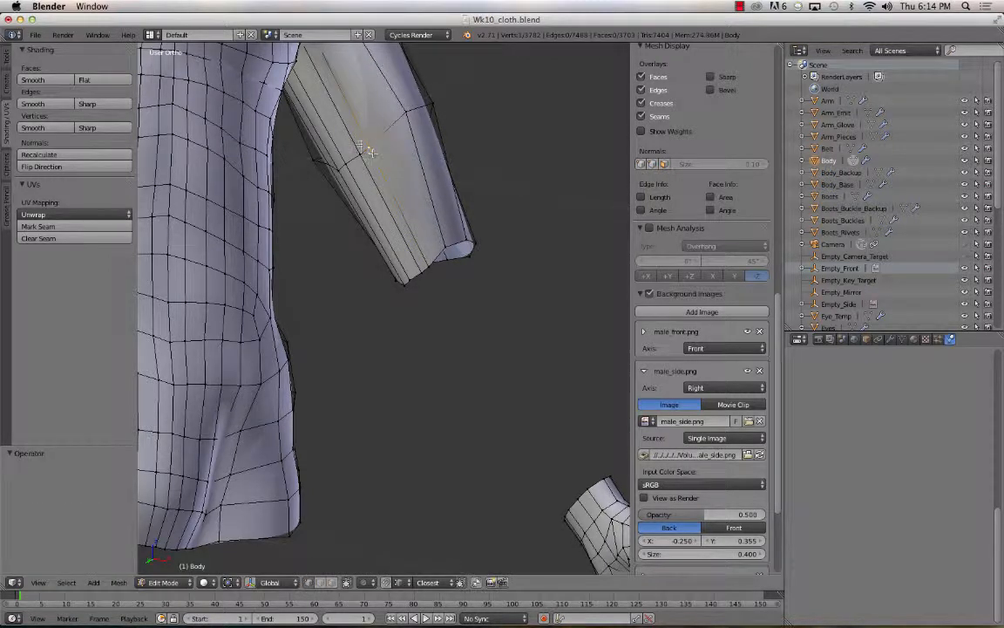
key(shift+v)
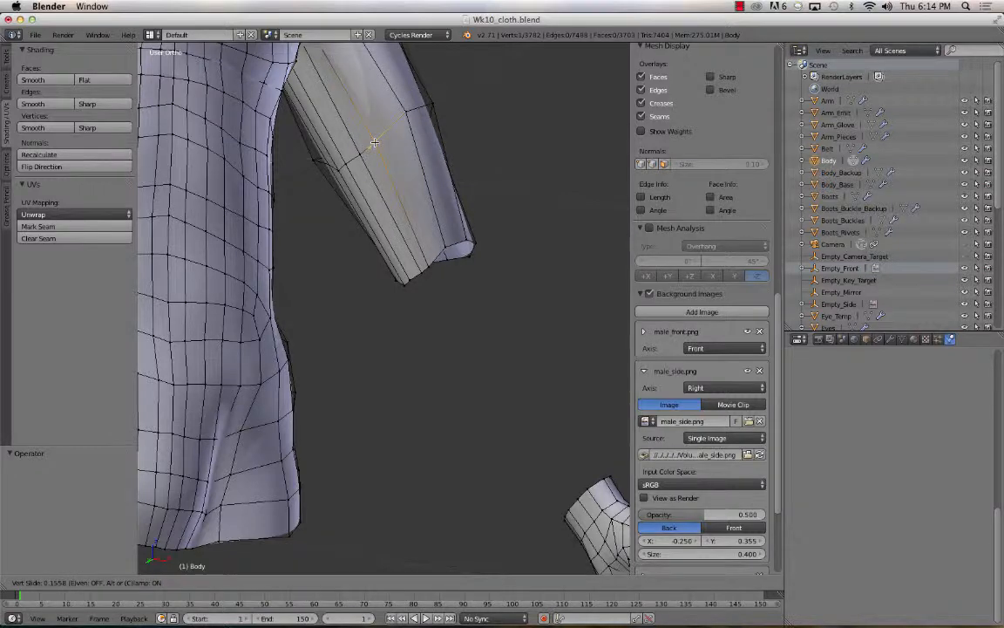
click(374, 143)
Move the loop vertex on the outer side of the arm by about 0.006 in X, -0.001 in Y and 0.009 in Z
middle_drag(375, 152, 352, 74)
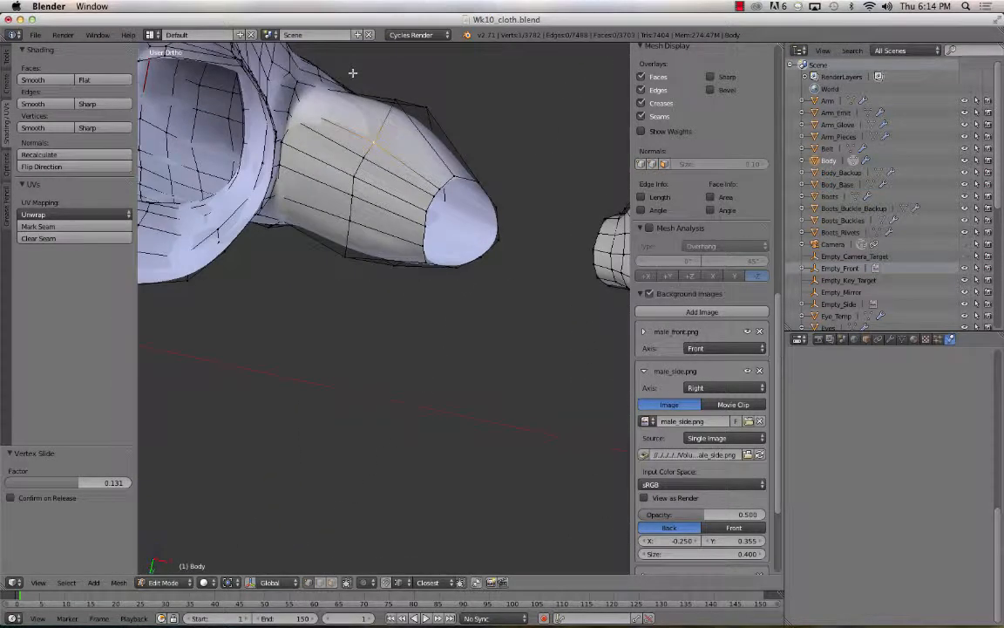
middle_drag(367, 172, 306, 133)
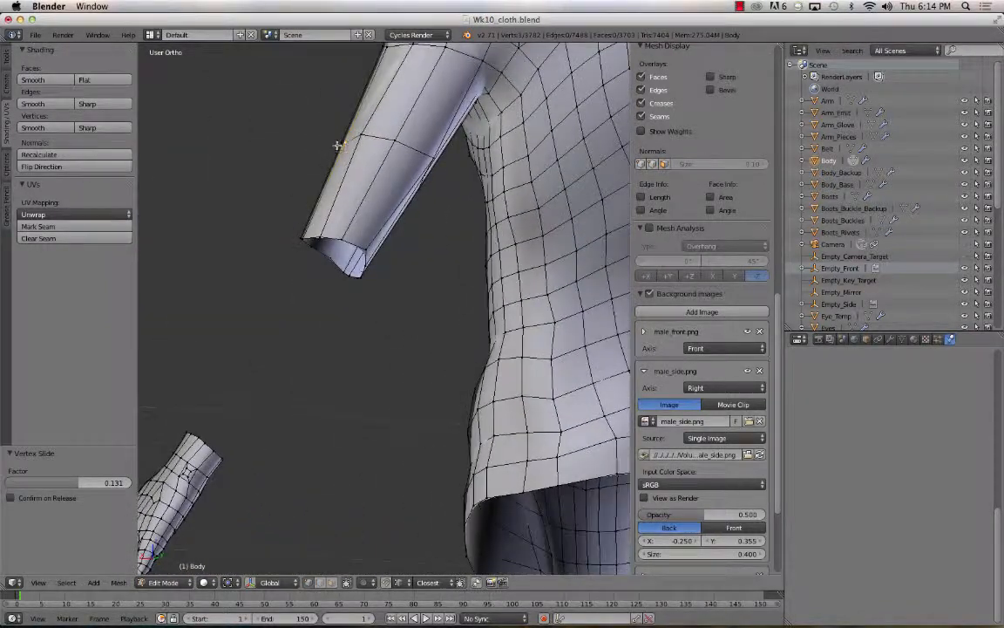
key(g)
click(343, 155)
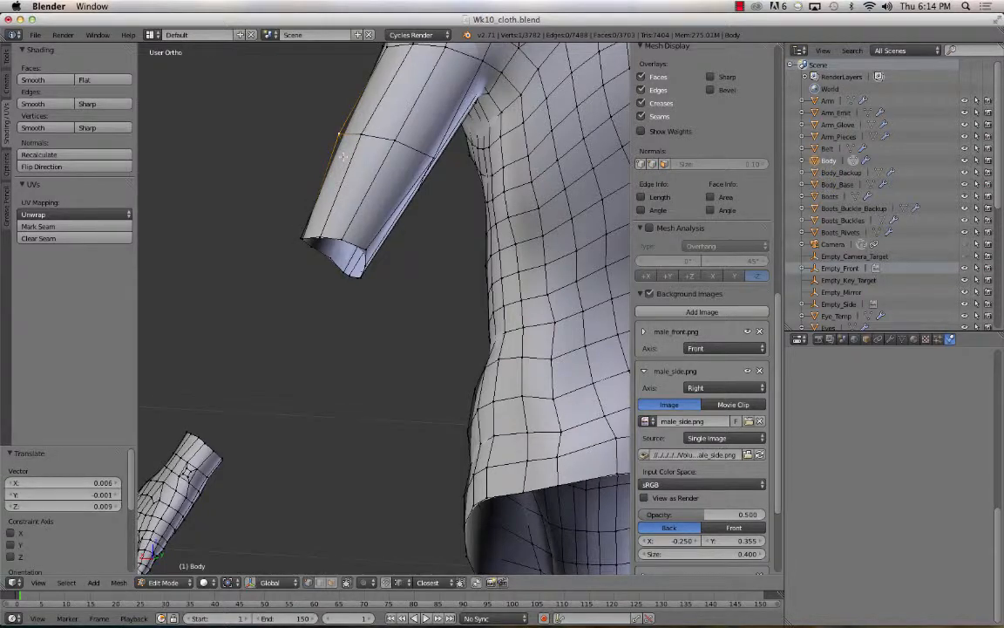
Move the loop vertex on the inner back of the arm by about -0.006 in X, 0.001 in Y and -0.004 in Z
mouse_move(407, 172)
middle_down()
mouse_move(455, 185)
mouse_move(421, 181)
middle_up()
middle_drag(420, 177, 432, 157)
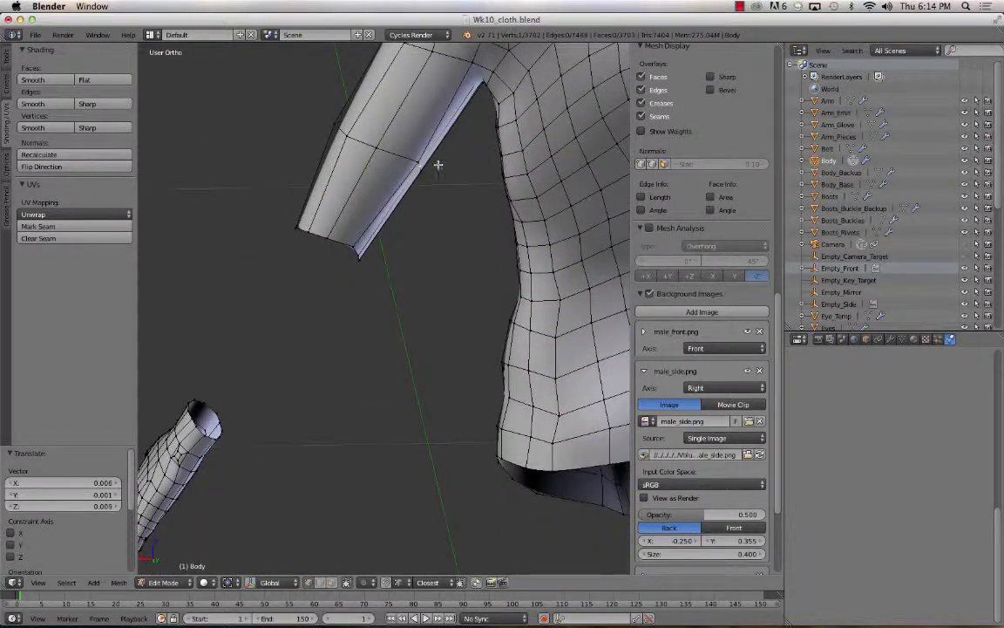
key(g)
click(445, 174)
Examine the reshaped upper arm and the gap between its open end loop and the detached hand
middle_drag(374, 197, 555, 193)
scroll(555, 193, down, 5)
middle_drag(440, 258, 391, 256)
scroll(456, 293, down, 3)
scroll(456, 293, up, 3)
scroll(391, 257, up, 4)
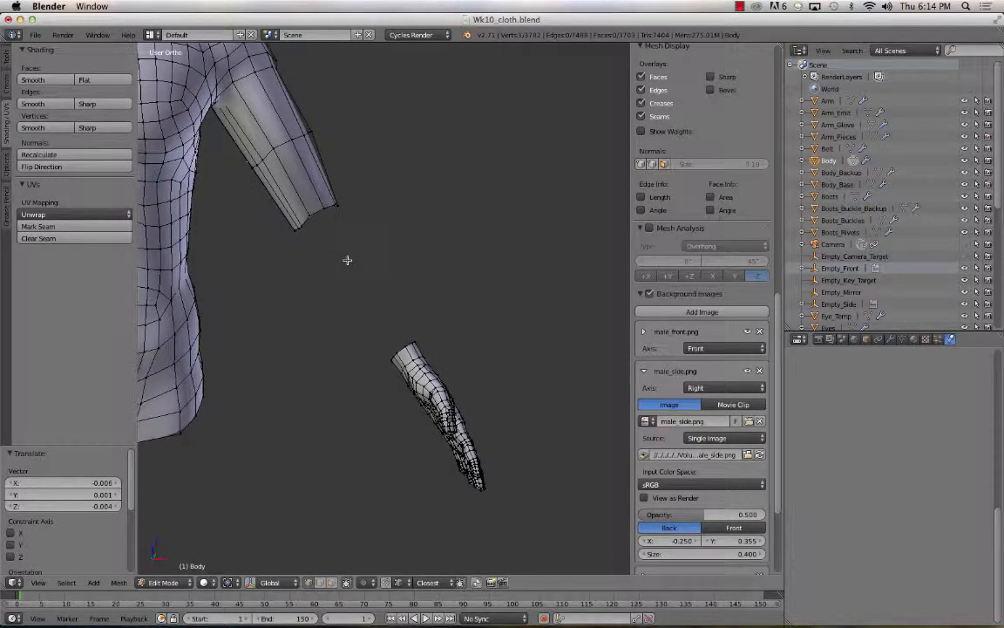
scroll(332, 235, up, 1)
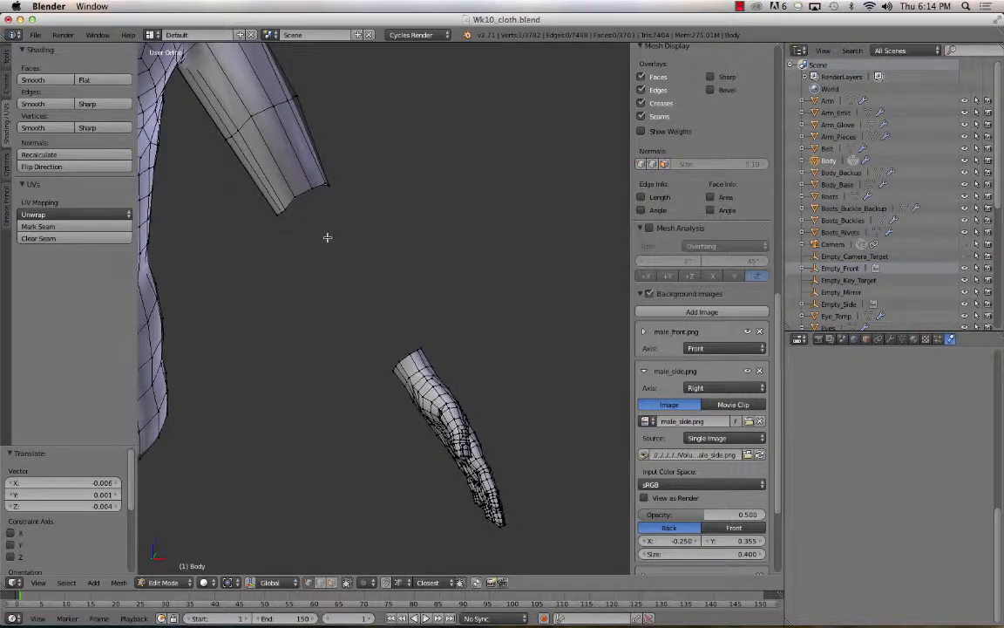
shift+middle_drag(290, 263, 326, 248)
alt+right_click(337, 179)
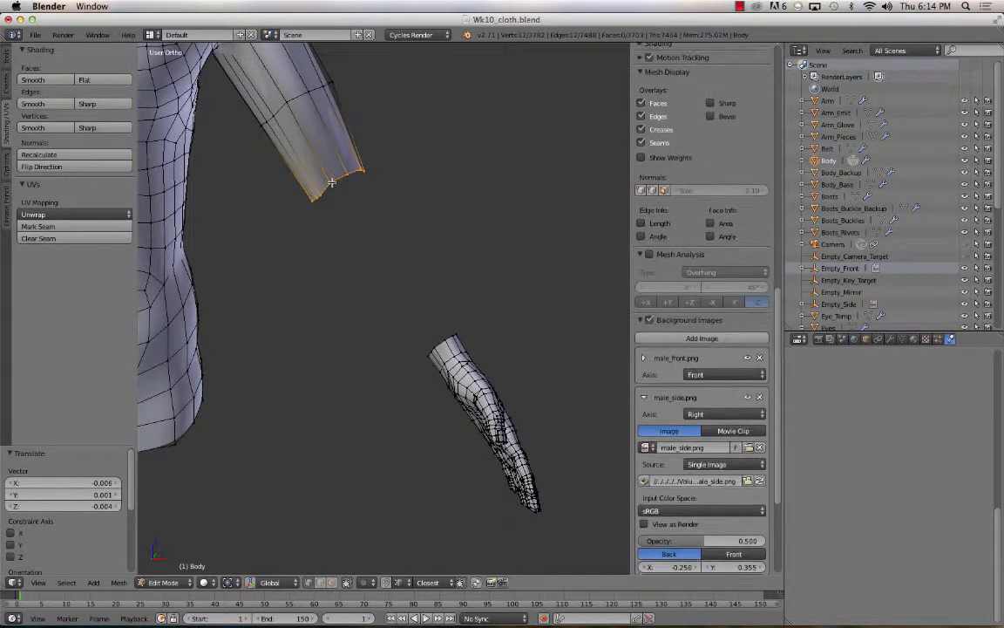
shift+middle_drag(332, 180, 365, 261)
scroll(365, 262, down, 2)
scroll(365, 262, up, 2)
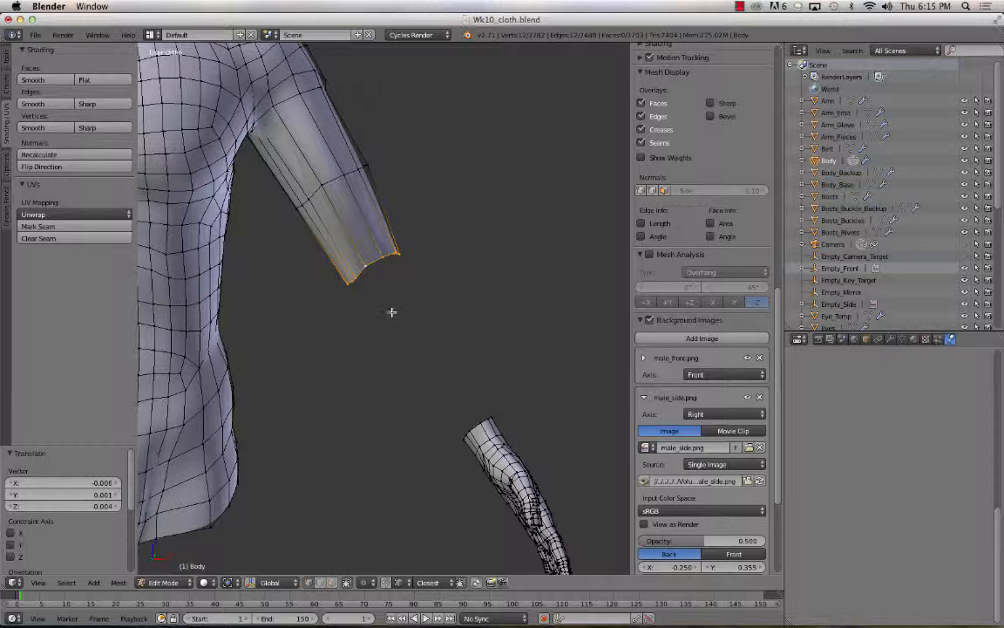
shift+middle_drag(354, 281, 378, 208)
Clear the selection and hide the detached hand mesh
key(a)
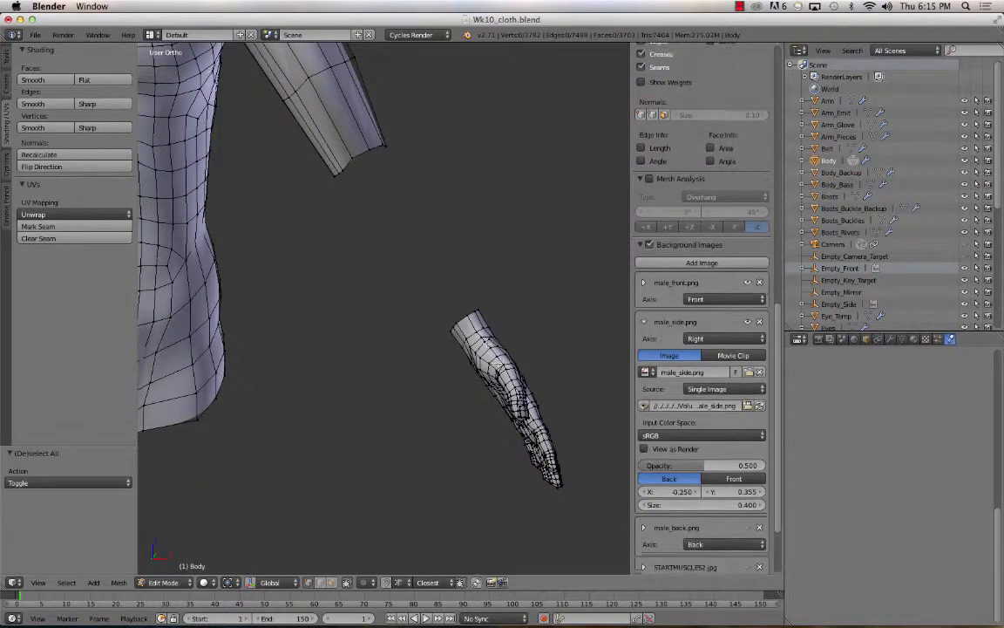
key(l)
key(h)
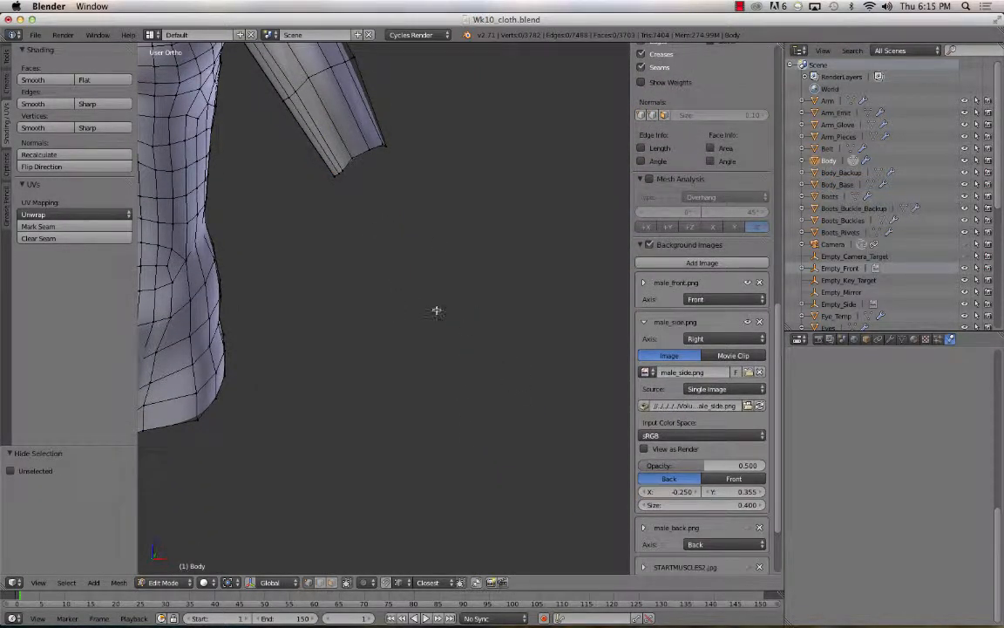
In front view, extrude the arm's open end loop down to the wrist, about 0.103 in X and -0.182 in Z
alt+right_click(358, 152)
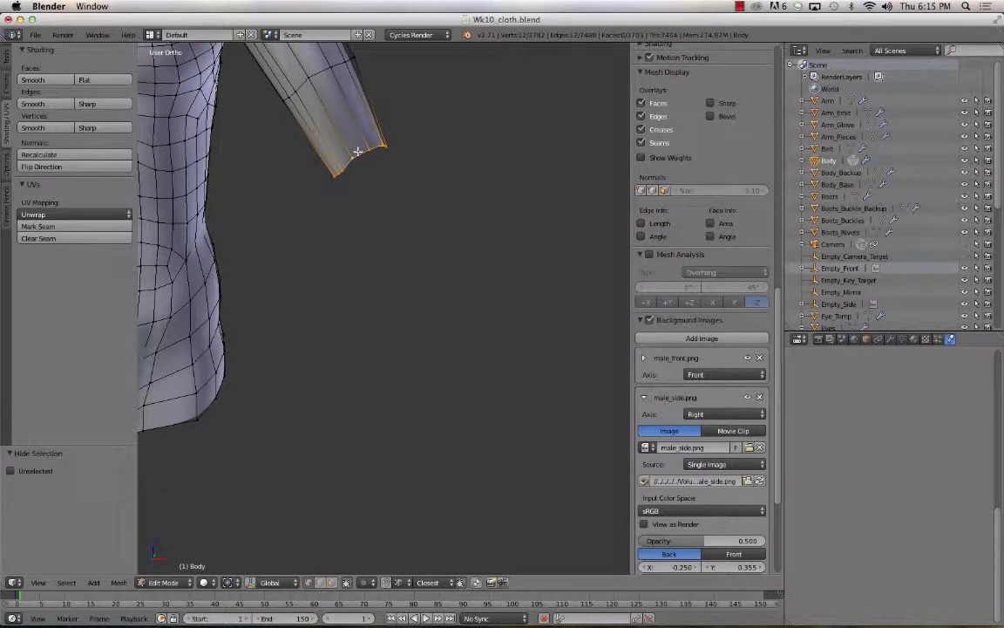
scroll(358, 151, down, 4)
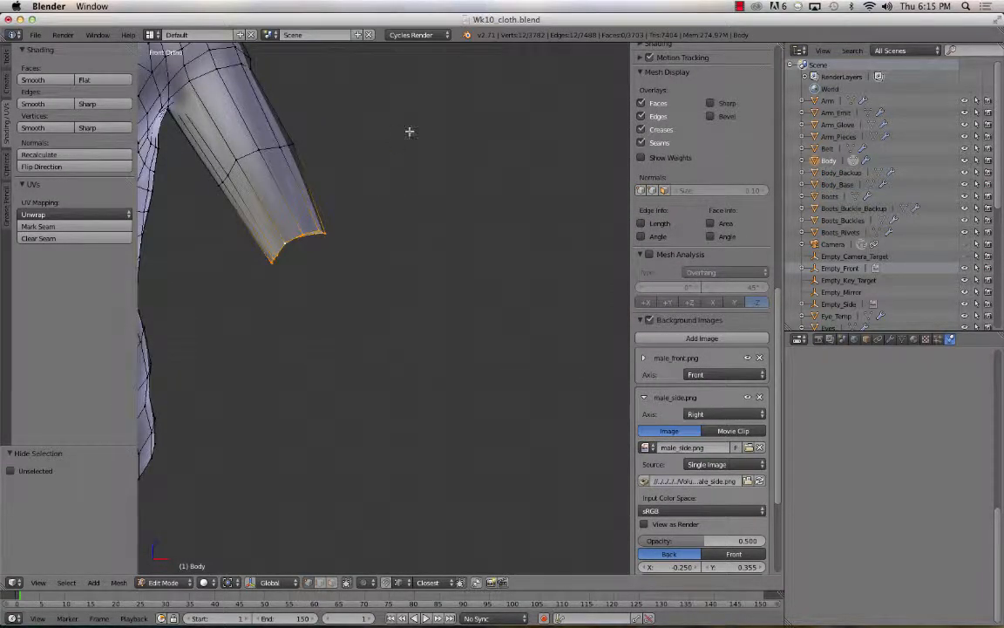
key(KP_1)
shift+middle_drag(364, 270, 383, 262)
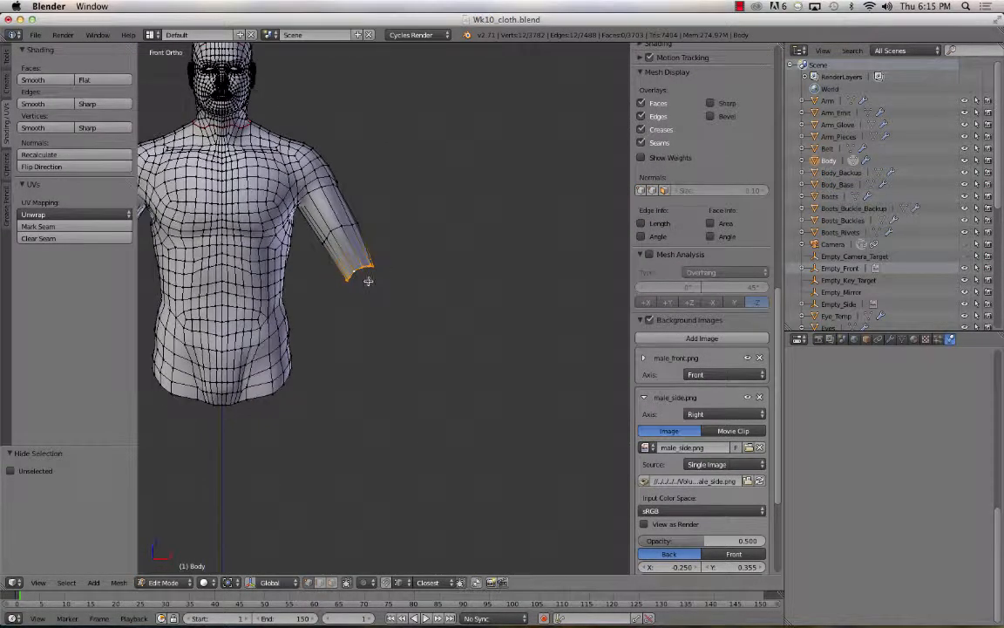
key(e)
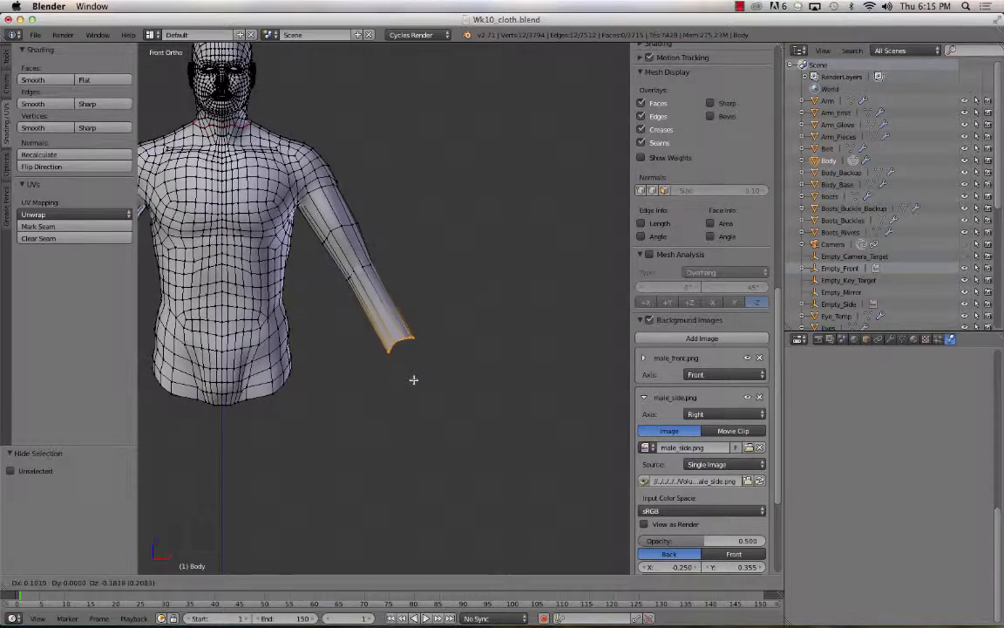
click(413, 379)
Scale the wrist loop to about 0.539 and move it by about -0.003 in X and 0.006 in Z
key(s)
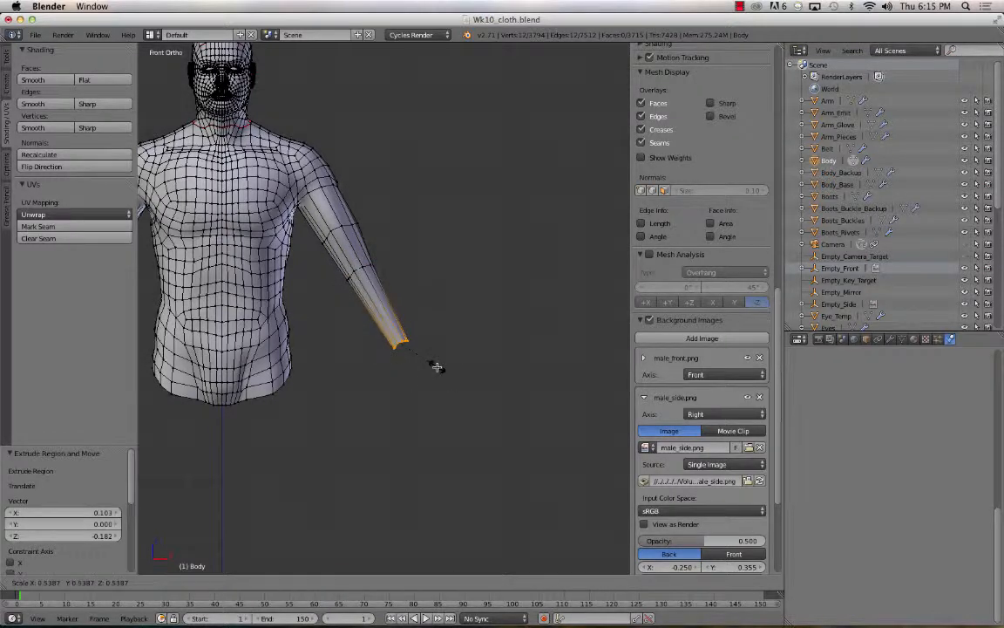
click(437, 367)
key(g)
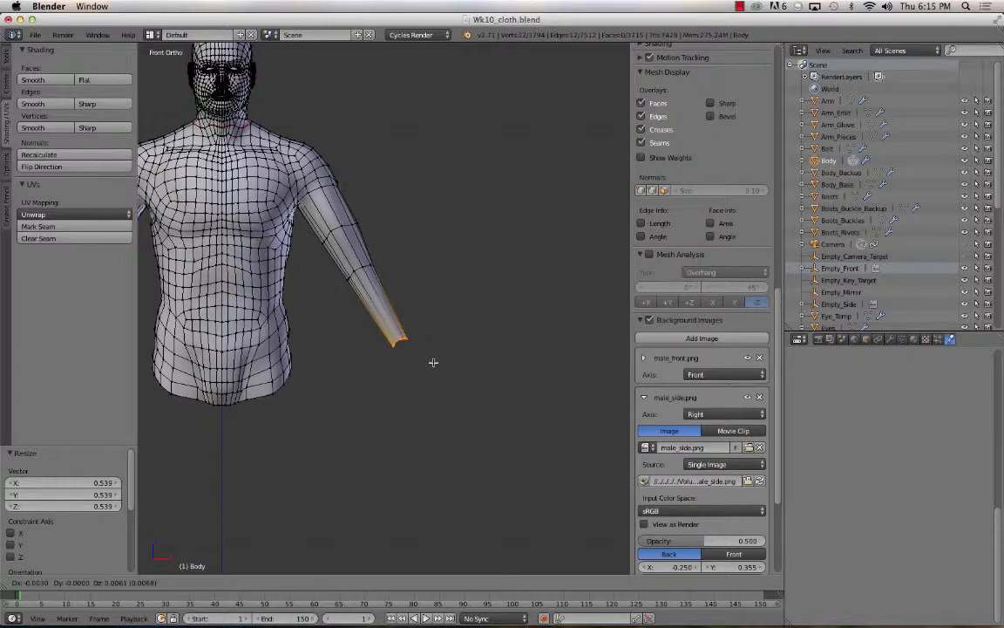
click(428, 362)
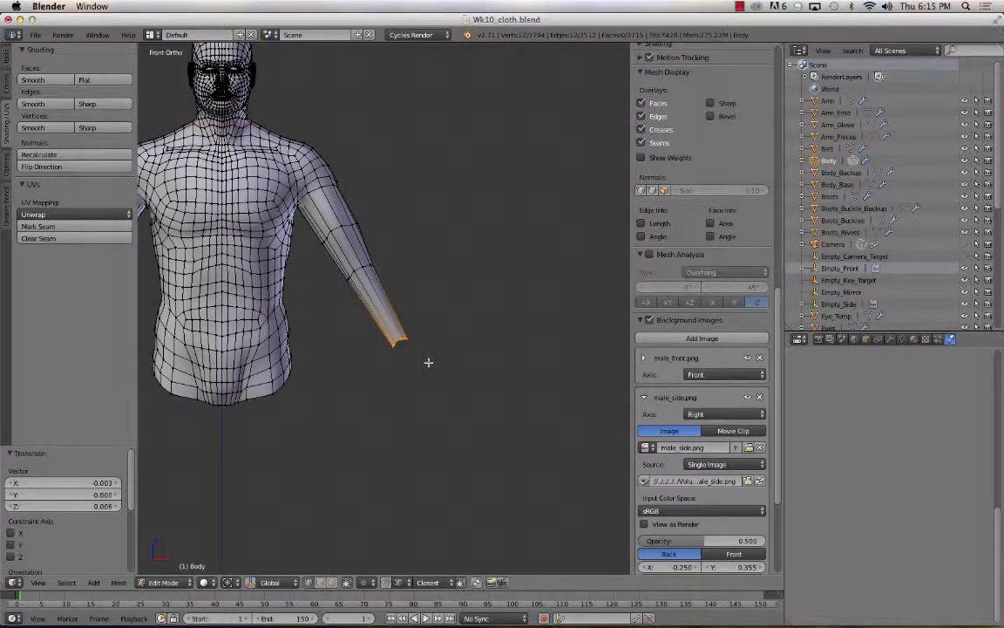
Looking up the arm from its open end, rotate the wrist loop by about -40.9° to twist the forearm
scroll(428, 361, down, 3)
scroll(428, 362, up, 6)
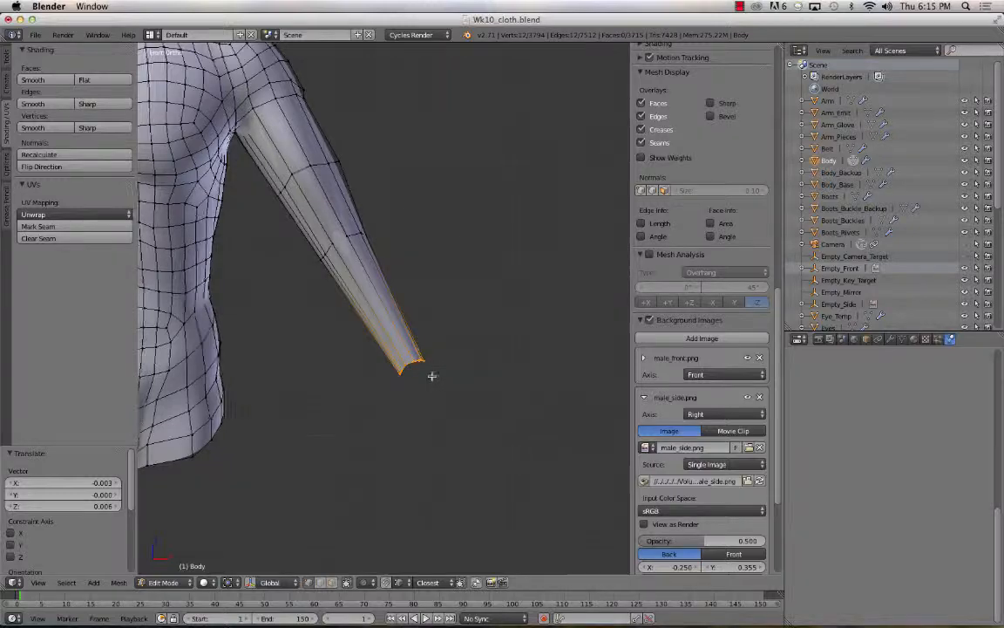
middle_drag(432, 374, 382, 280)
ctrl+middle_drag(411, 339, 399, 270)
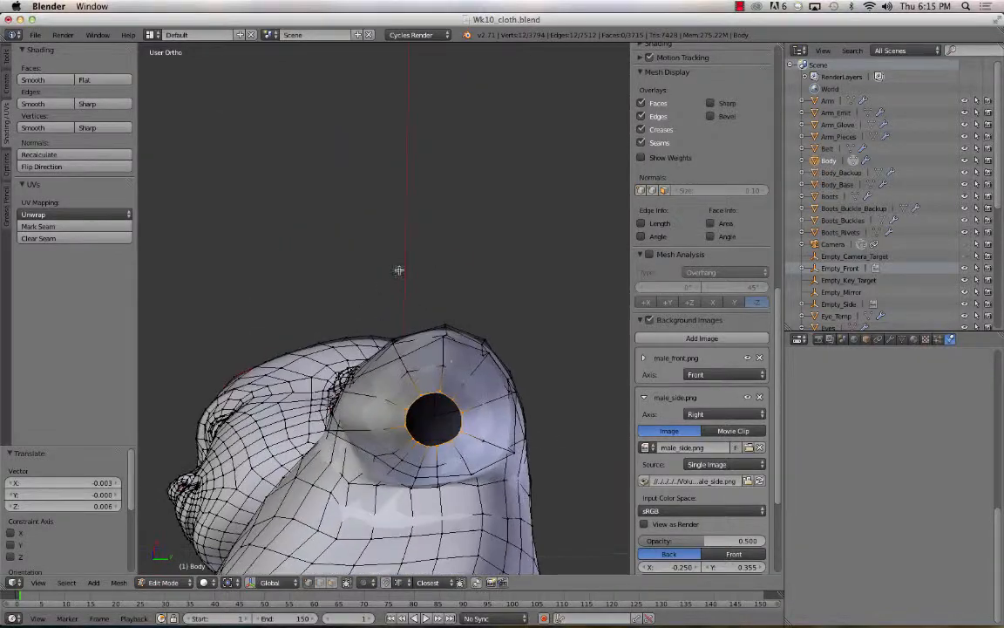
shift+middle_drag(466, 390, 372, 327)
ctrl+middle_drag(358, 395, 407, 362)
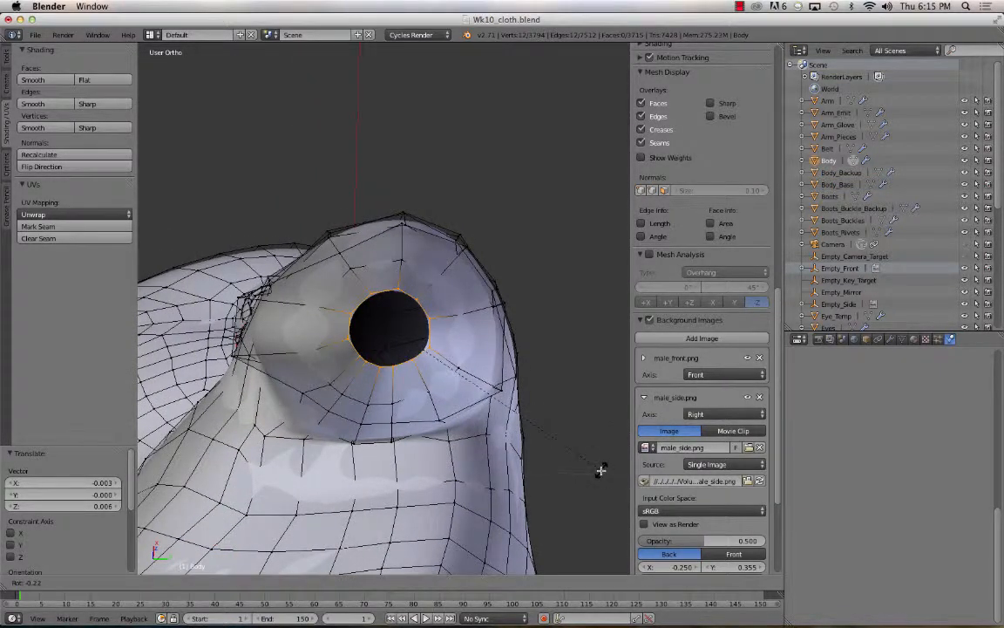
key(r)
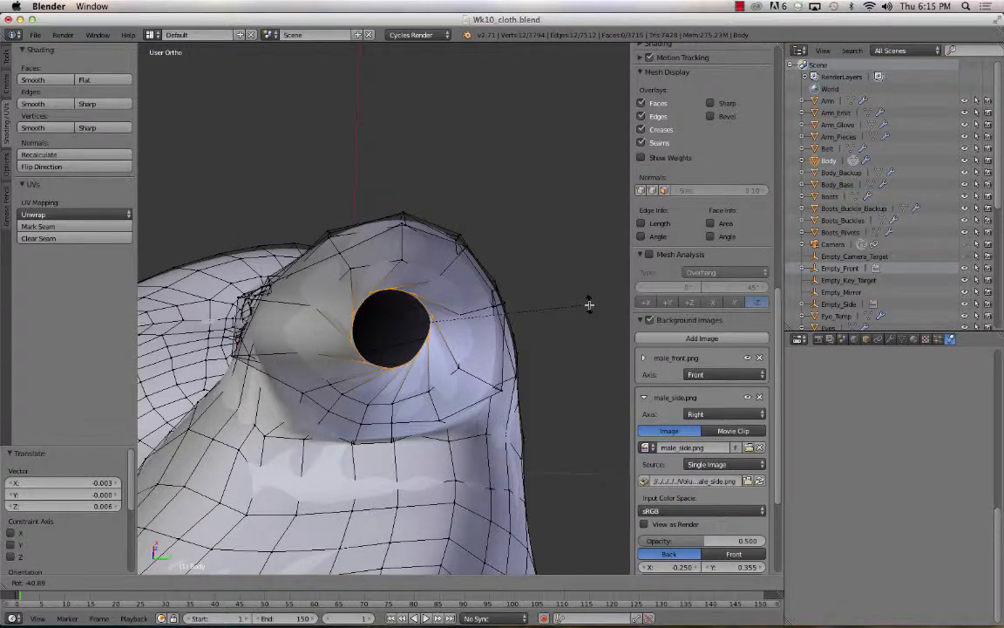
click(589, 305)
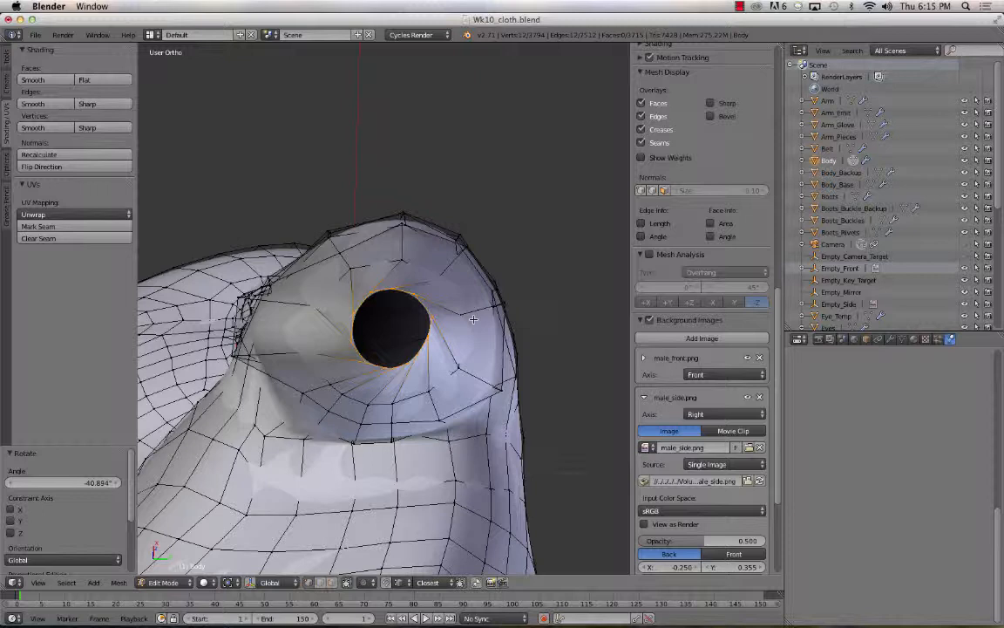
Scale the wrist loop up along the global Y axis to widen it
key(s)
key(y)
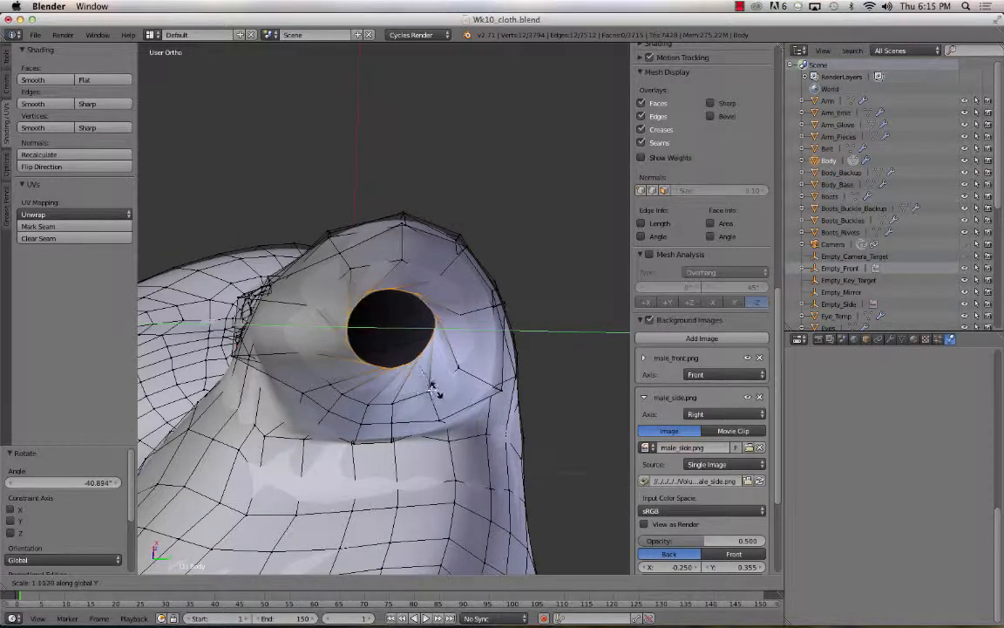
click(478, 396)
Check the smoothed forearm and its fit to the hand in Object Mode, and return to Edit Mode
middle_drag(415, 270, 435, 316)
scroll(446, 394, down, 3)
scroll(442, 389, down, 2)
key(Tab)
scroll(359, 313, down, 2)
scroll(390, 303, up, 4)
scroll(494, 349, down, 4)
scroll(493, 349, up, 4)
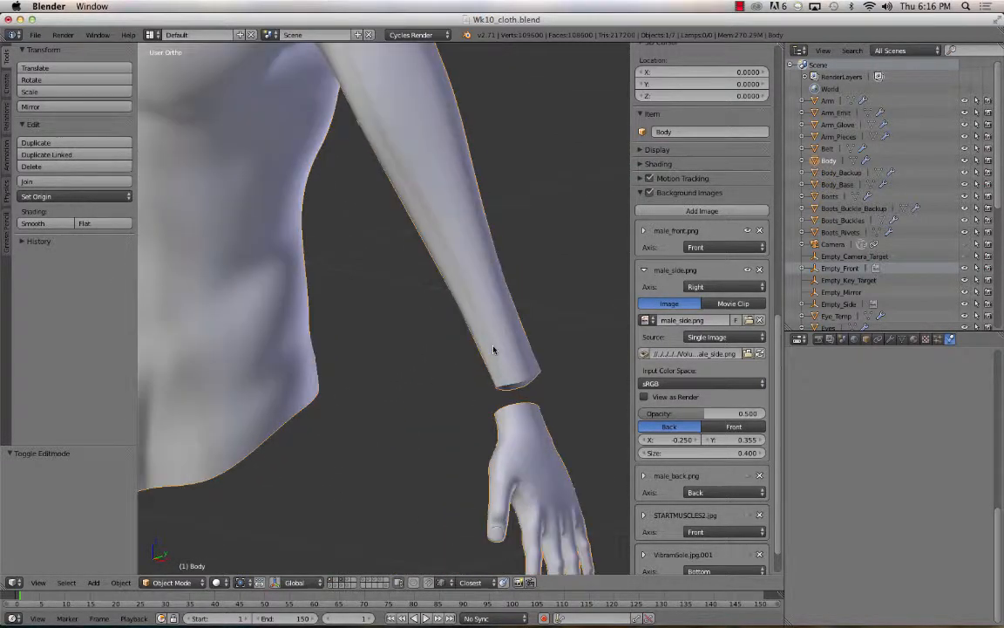
scroll(494, 349, down, 5)
key(Tab)
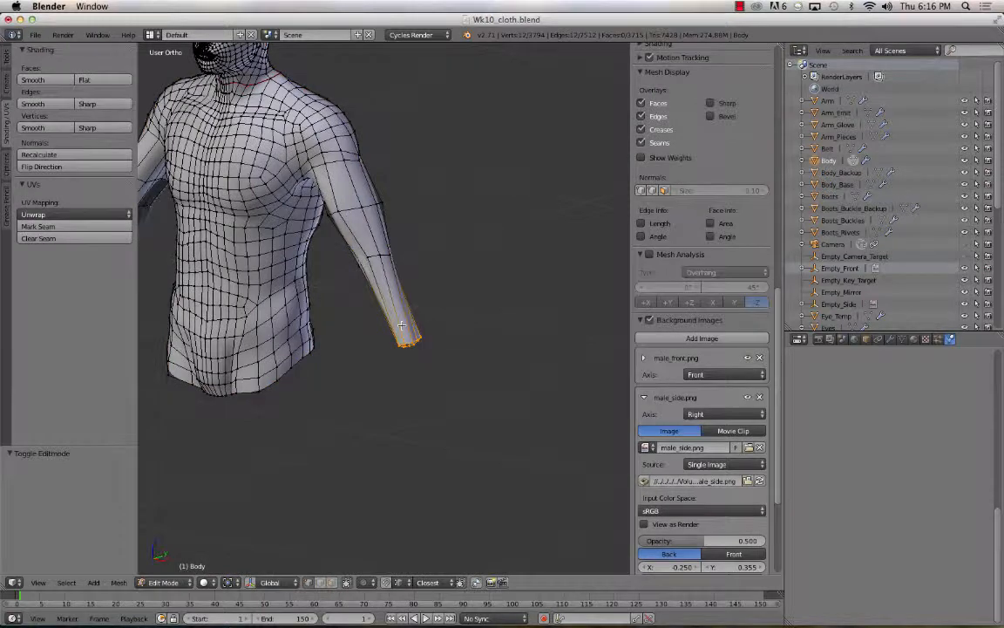
In the right side view, reveal the hidden hand geometry below the wrist opening
key(Tab)
key(KP_3)
scroll(300, 316, down, 4)
mouse_move(300, 316)
shift+middle_down()
mouse_move(379, 325)
mouse_move(368, 325)
mouse_move(442, 369)
shift+middle_up()
scroll(442, 370, down, 2)
key(Tab)
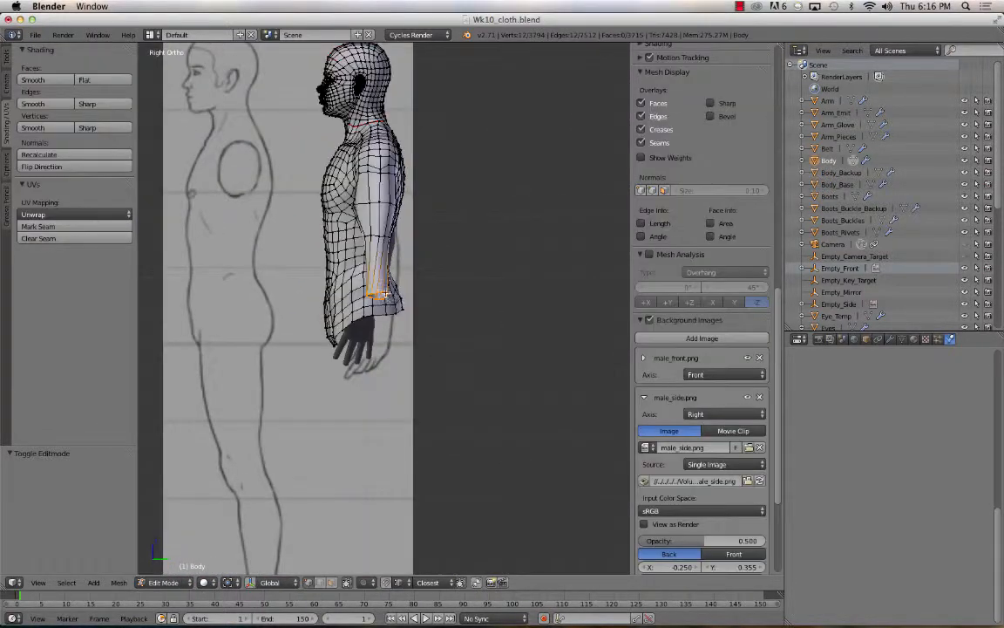
scroll(391, 305, down, 2)
scroll(360, 293, up, 6)
scroll(359, 293, up, 4)
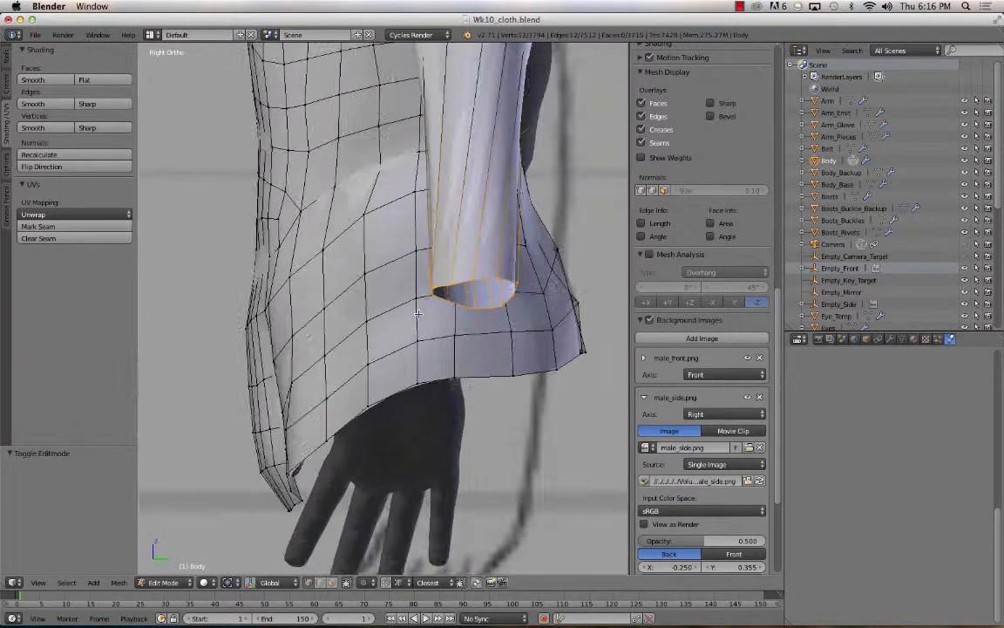
key(alt+h)
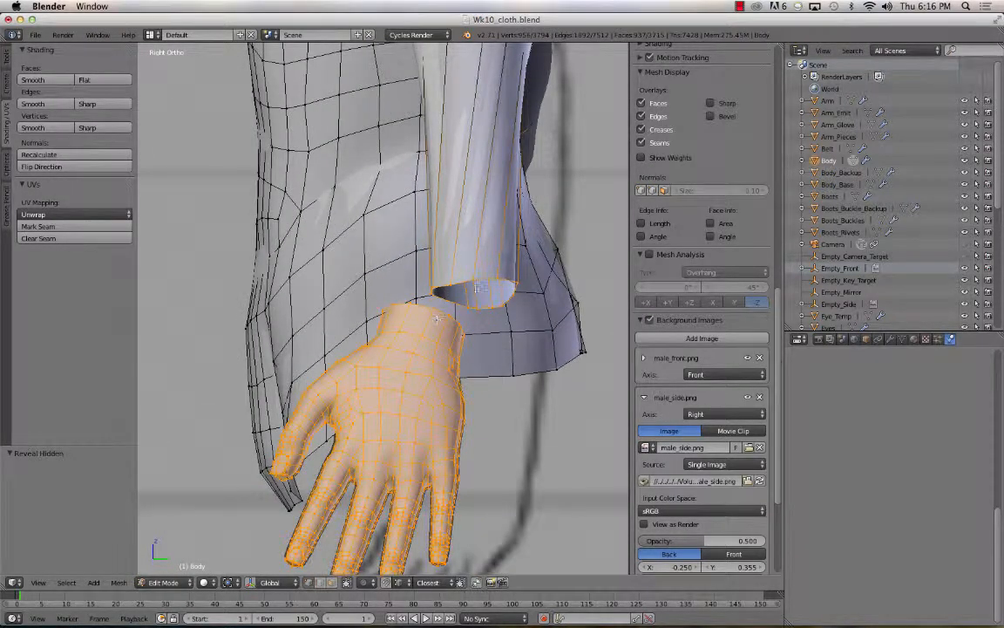
Select the open wrist edge loop and move it -0.035 along the global Y axis, toward the hand
alt+right_click(479, 281)
key(g)
key(y)
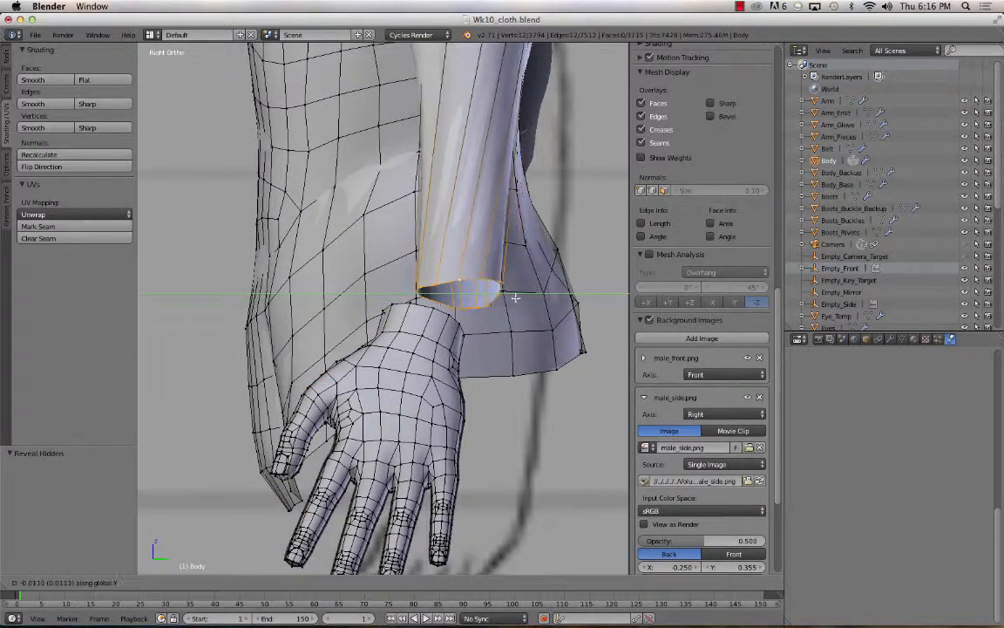
click(482, 294)
Add one edge loop just above and another just below the existing elbow loop with Loop Cut and Slide
scroll(344, 198, down, 3)
middle_drag(343, 197, 368, 318)
scroll(368, 319, down, 2)
scroll(369, 318, up, 4)
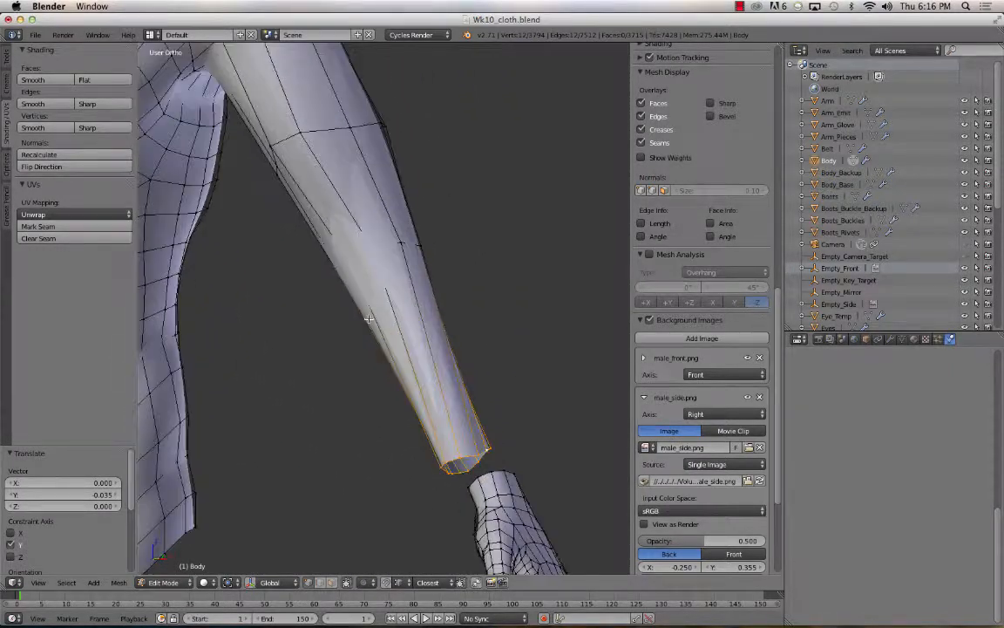
shift+middle_drag(360, 180, 364, 193)
middle_drag(340, 233, 368, 268)
key(ctrl+r)
click(355, 251)
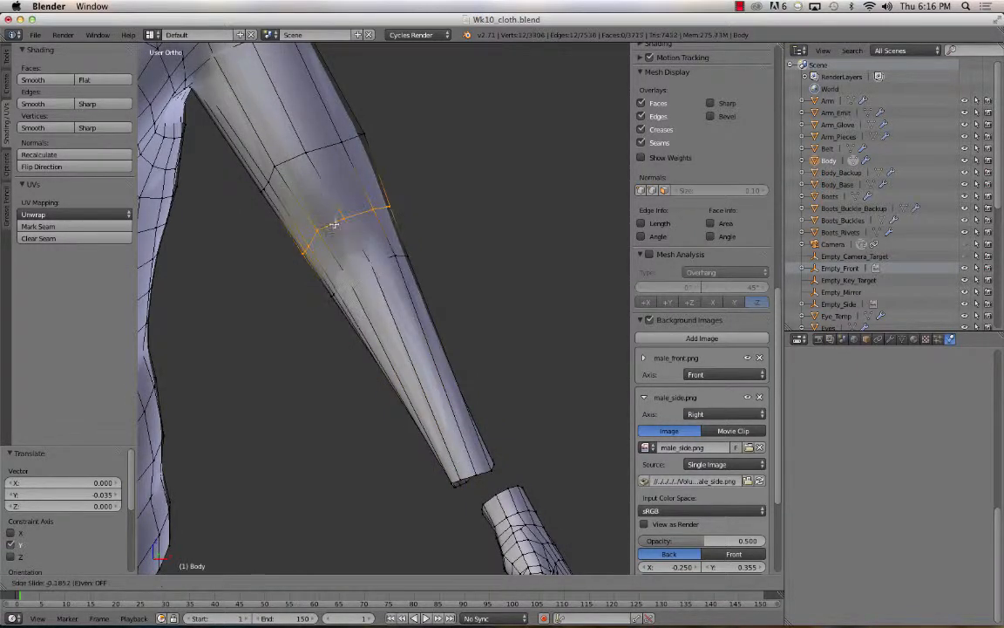
click(358, 246)
key(ctrl+r)
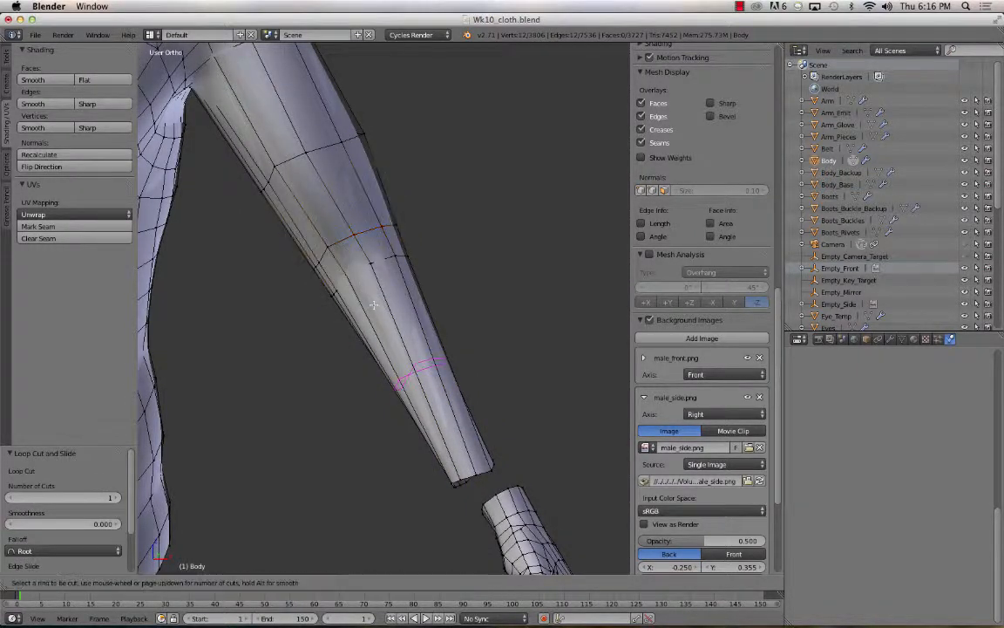
click(372, 301)
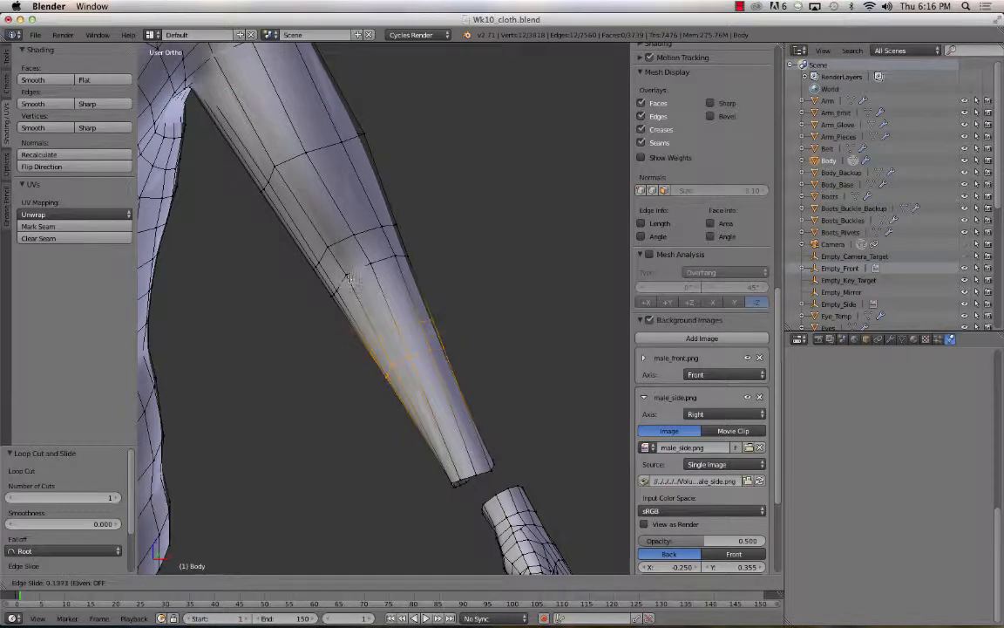
click(328, 229)
Adjust the two vertices at the inner crease of the elbow with Shrink/Fatten, using an offset of 0.003
middle_drag(329, 227, 504, 357)
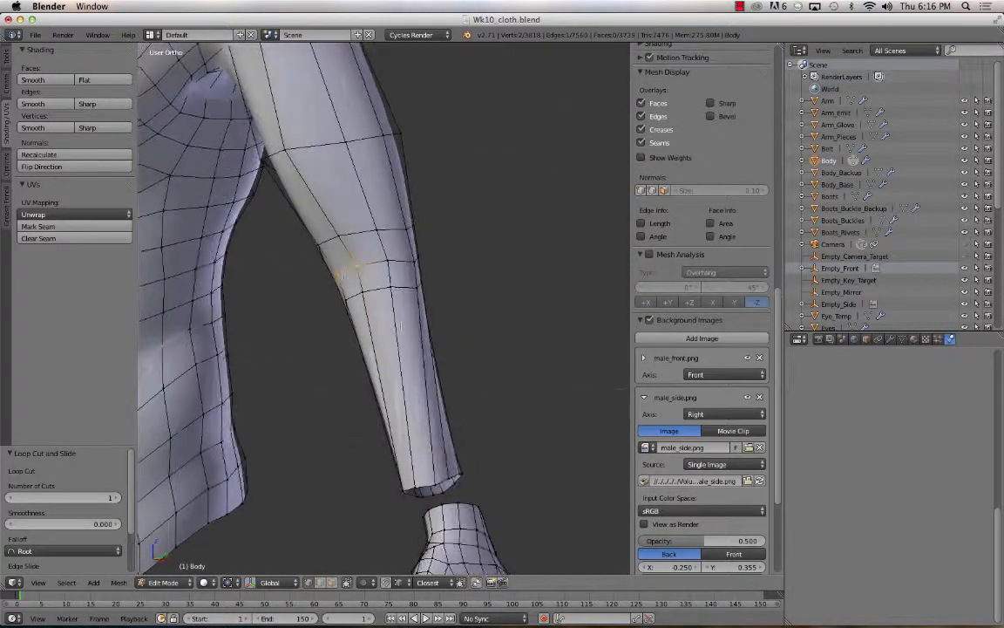
key(alt+s)
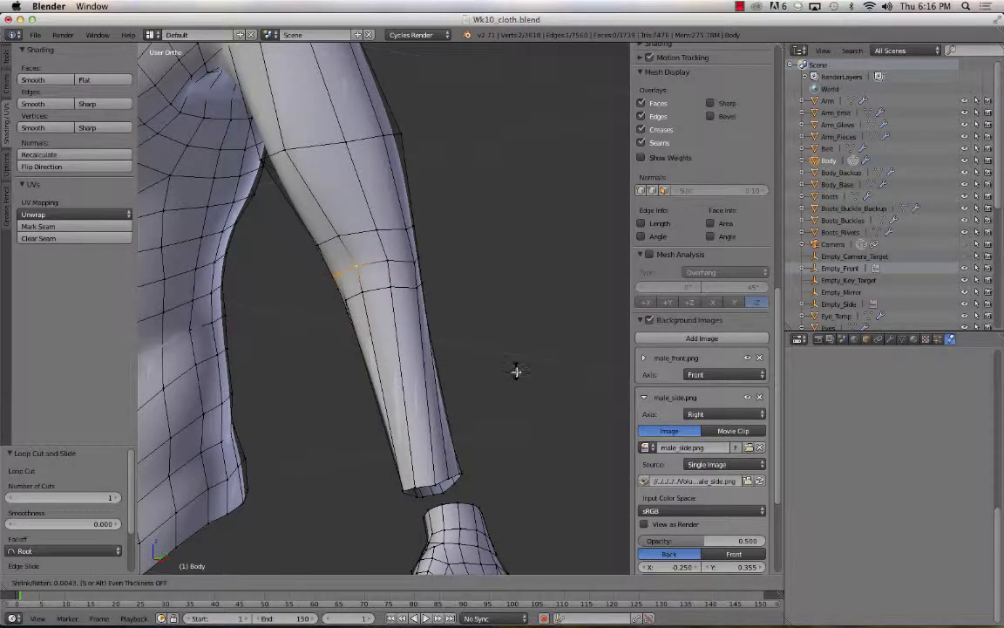
click(512, 369)
From behind the arm, select two neighbouring vertices on the back of the elbow and Shrink/Fatten them with an offset of -0.003
middle_drag(503, 318, 283, 298)
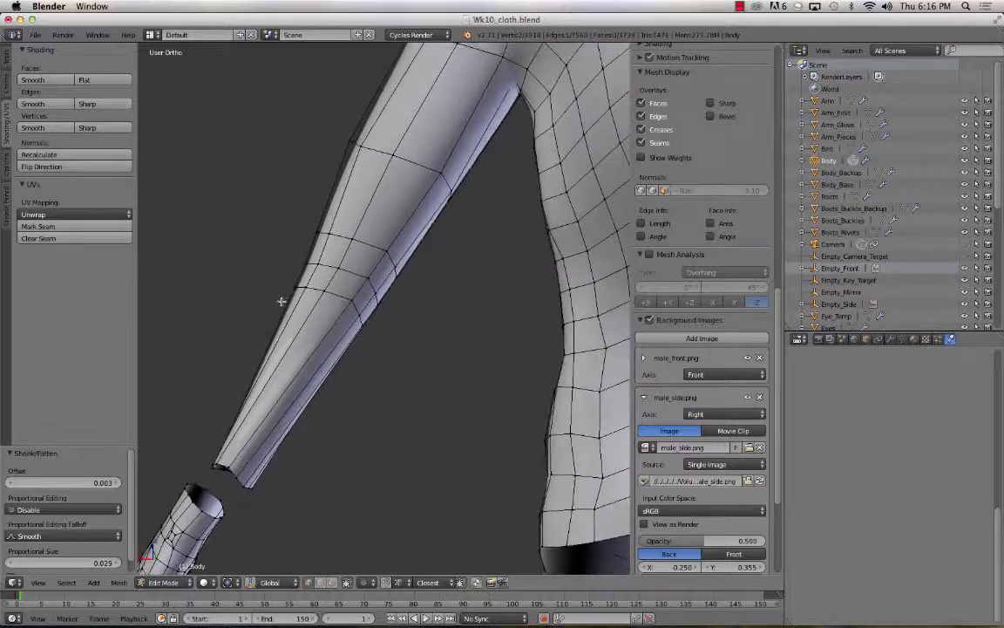
right_click(350, 274)
shift+right_click(367, 278)
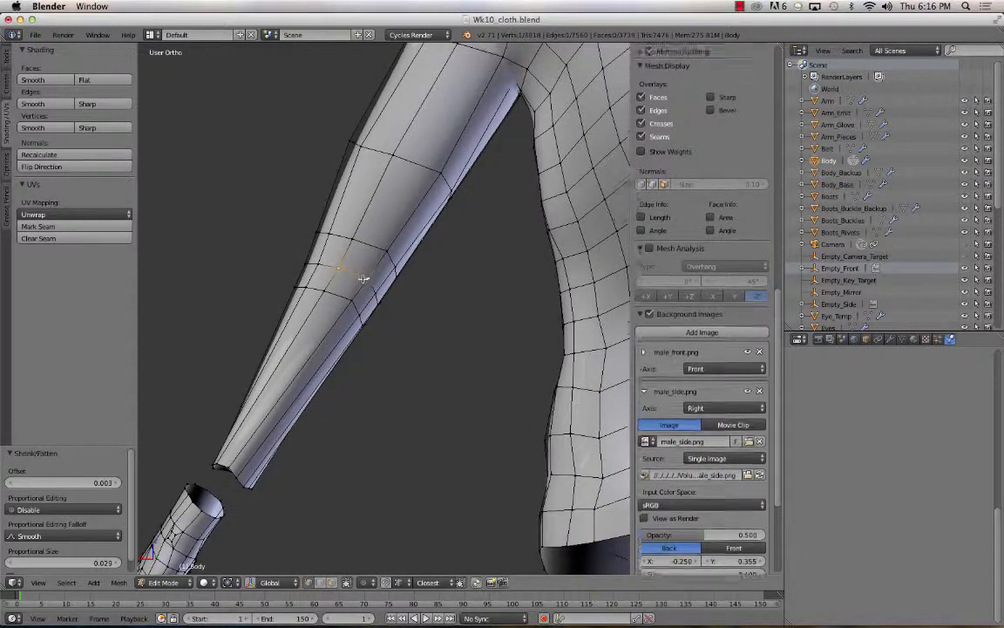
shift+right_click(351, 297)
shift+right_click(324, 290)
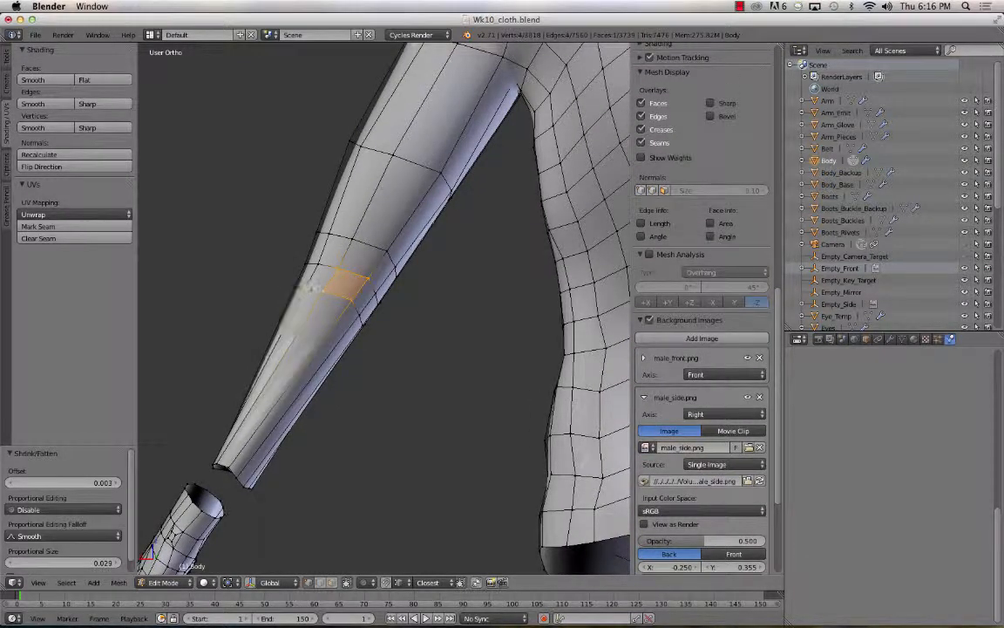
right_click(337, 267)
shift+right_click(325, 290)
middle_drag(326, 290, 370, 298)
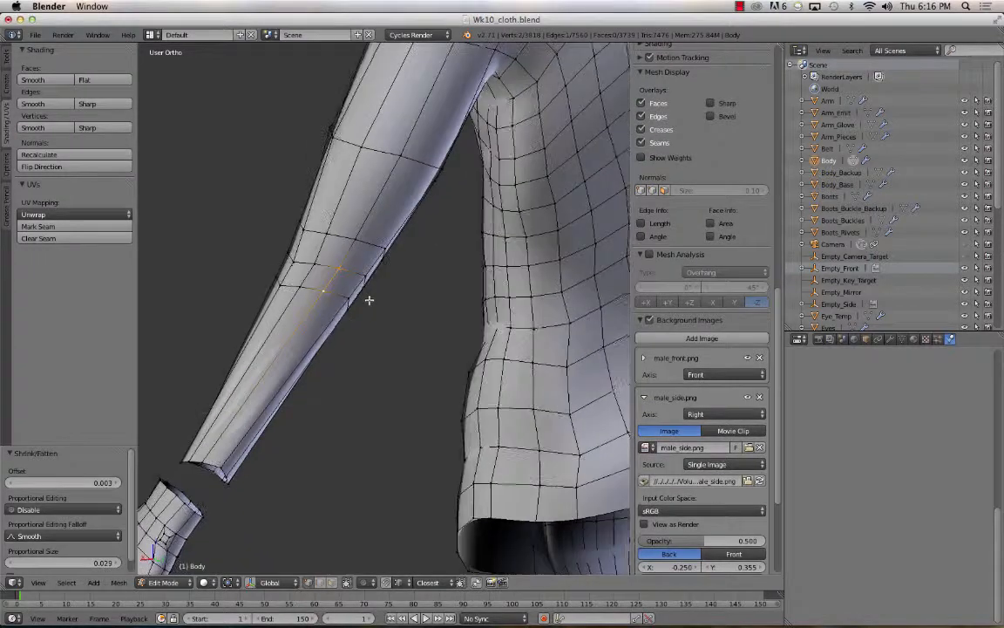
key(alt+s)
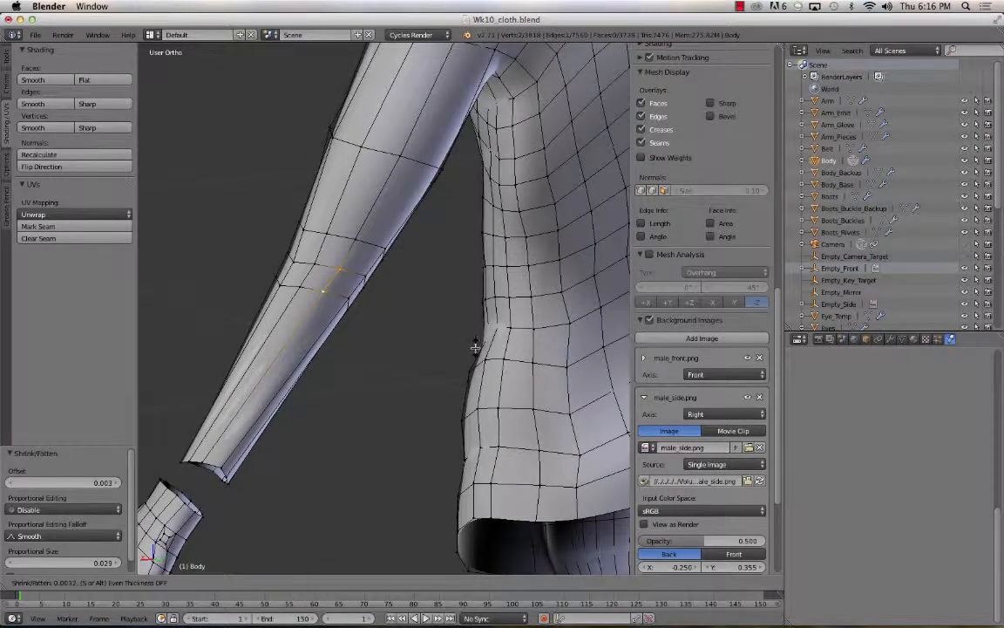
click(474, 347)
In face select mode, select the four faces at the back of the elbow and inset them with a thickness of 0.0091
middle_drag(474, 347, 306, 285)
scroll(316, 276, down, 3)
scroll(316, 277, up, 5)
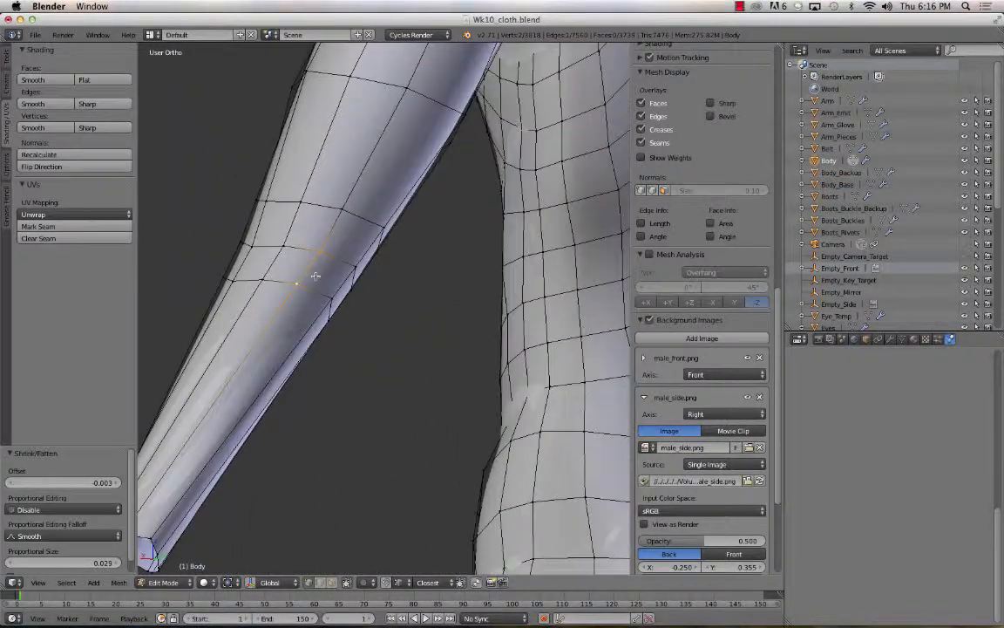
key(ctrl+Tab)
click(312, 276)
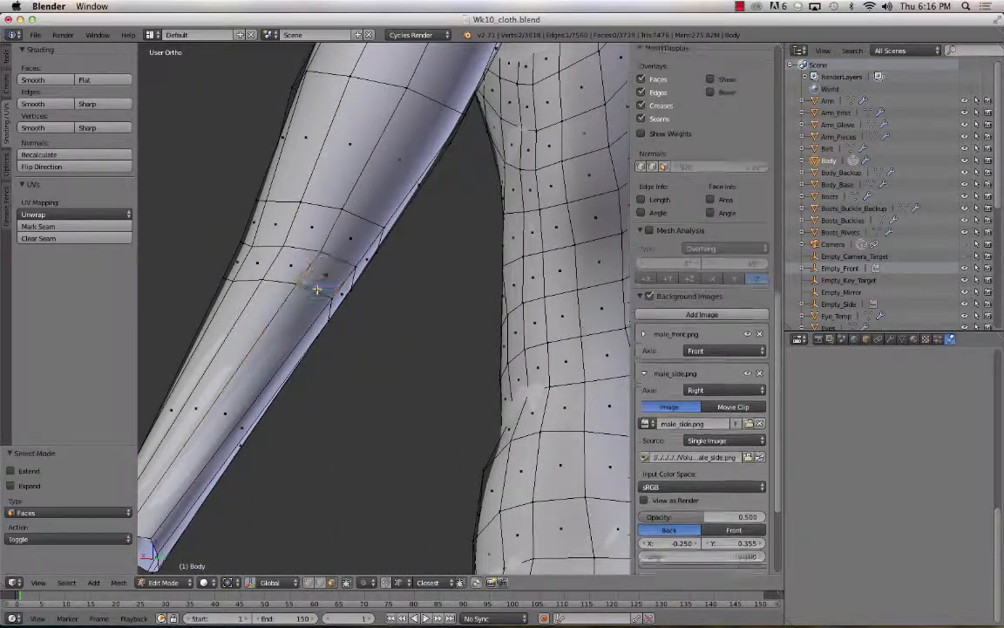
shift+right_click(291, 265)
shift+right_click(309, 228)
shift+right_click(345, 233)
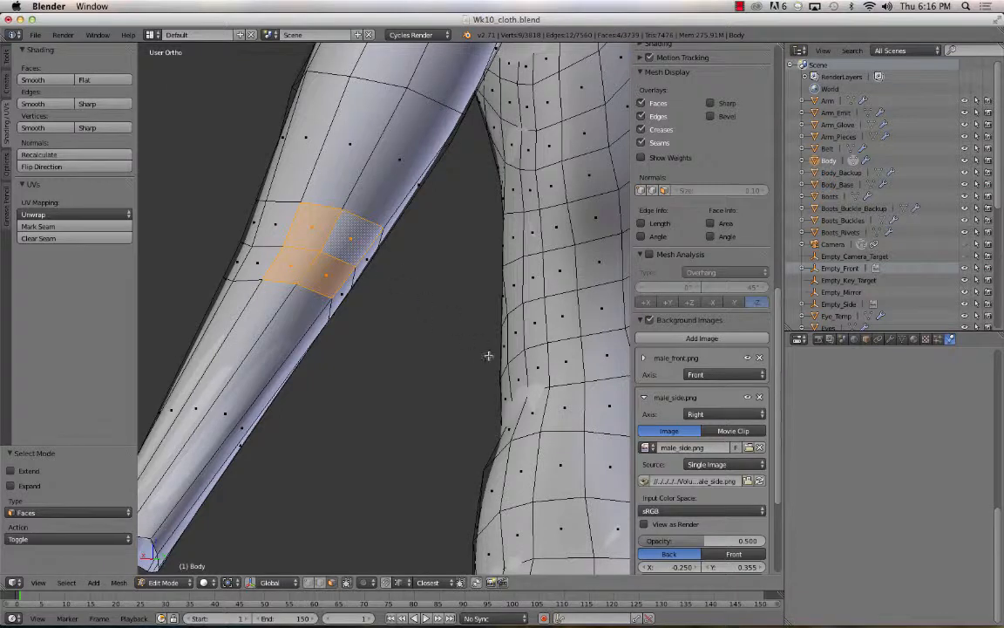
key(i)
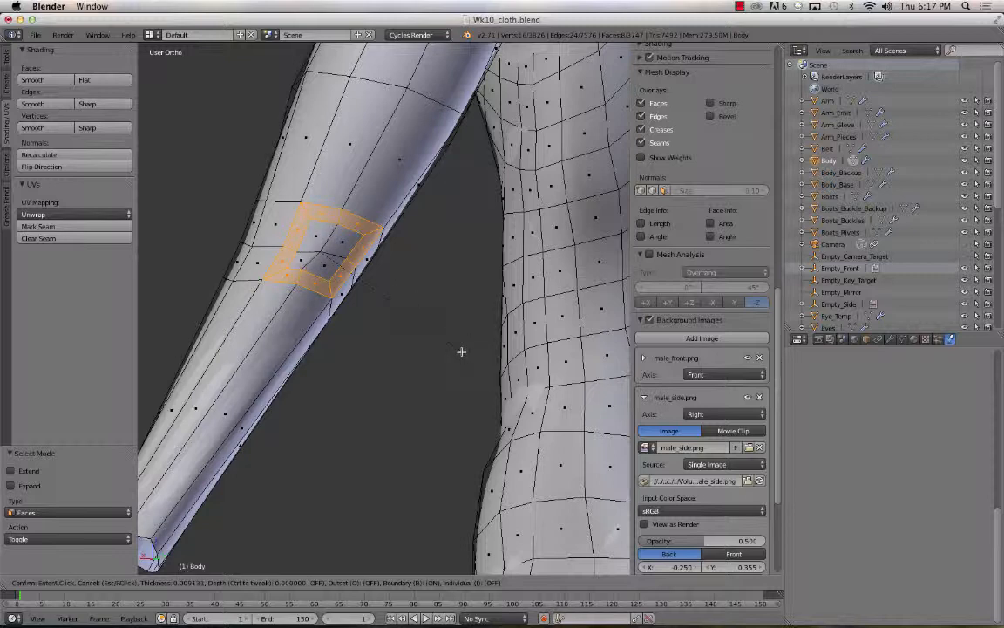
click(461, 352)
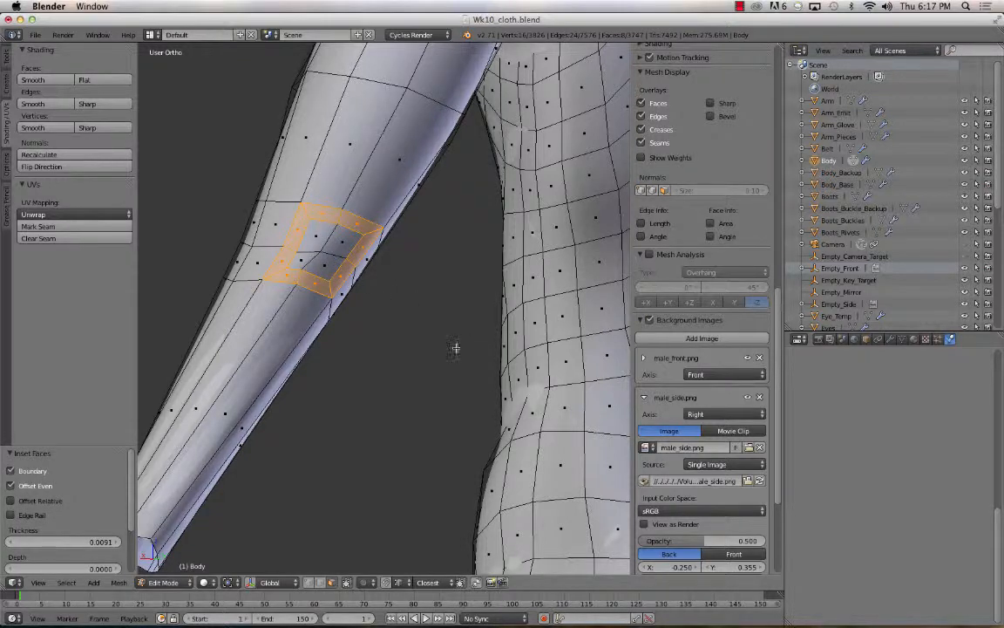
Select the four inner faces of the elbow inset and reshape the elbow point with Shrink/Fatten
middle_drag(311, 271, 331, 269)
key(ctrl+Tab)
click(331, 257)
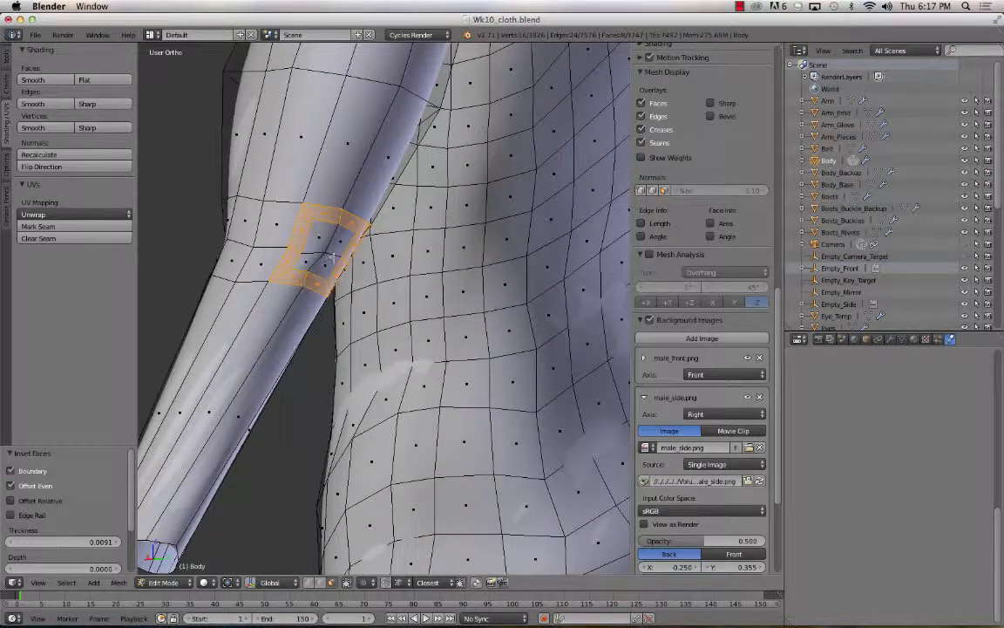
right_click(318, 244)
shift+right_click(339, 243)
shift+right_click(324, 266)
shift+right_click(311, 260)
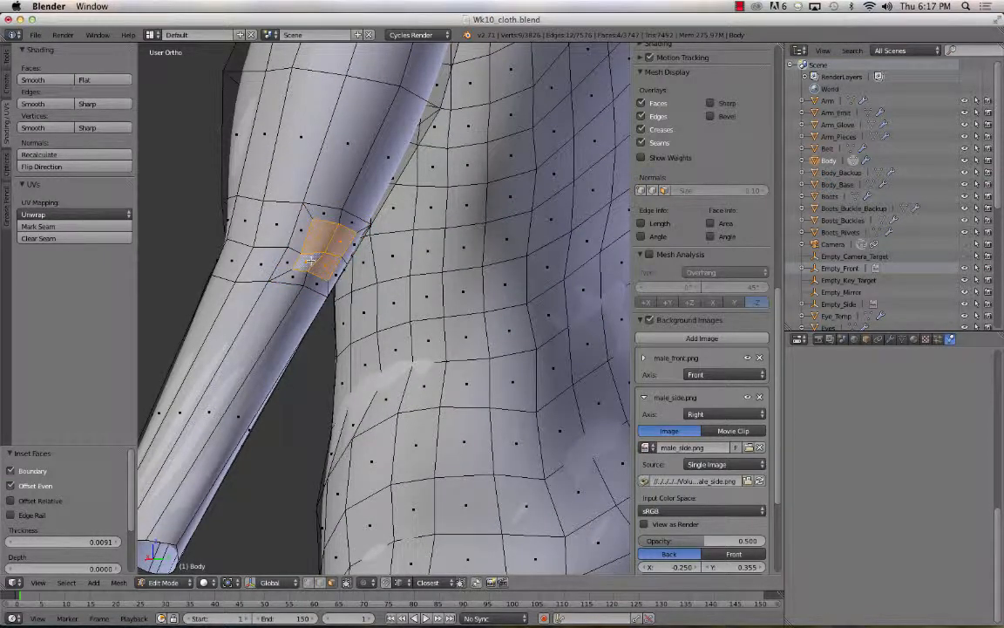
key(alt+s)
click(459, 292)
Examine the smoothed elbow and the arm's overall shape in Object Mode, and return to Edit Mode
key(Tab)
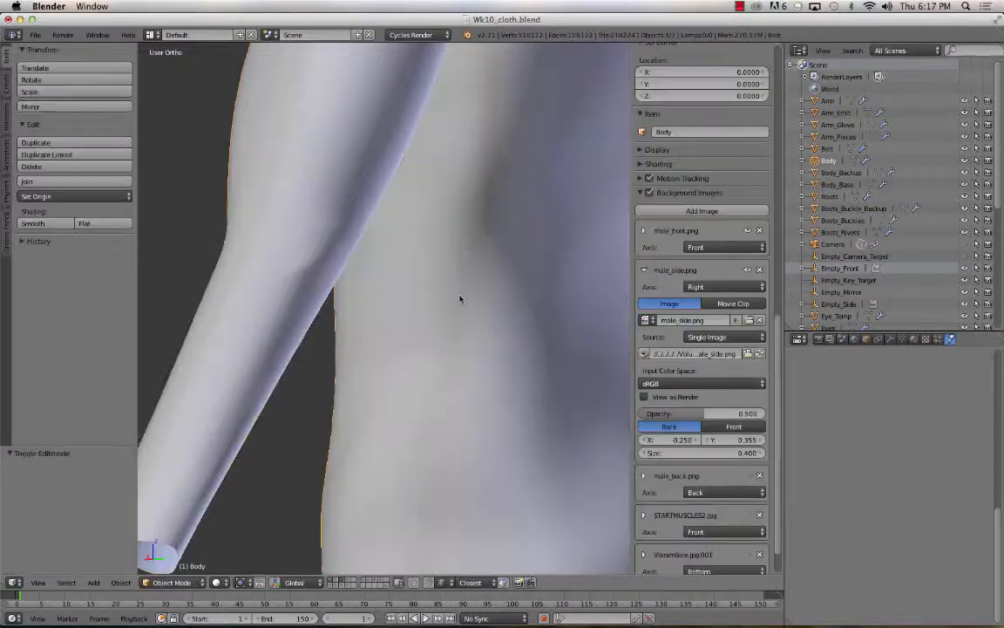
scroll(455, 300, down, 3)
middle_drag(453, 302, 492, 316)
key(Tab)
scroll(351, 295, up, 2)
key(Tab)
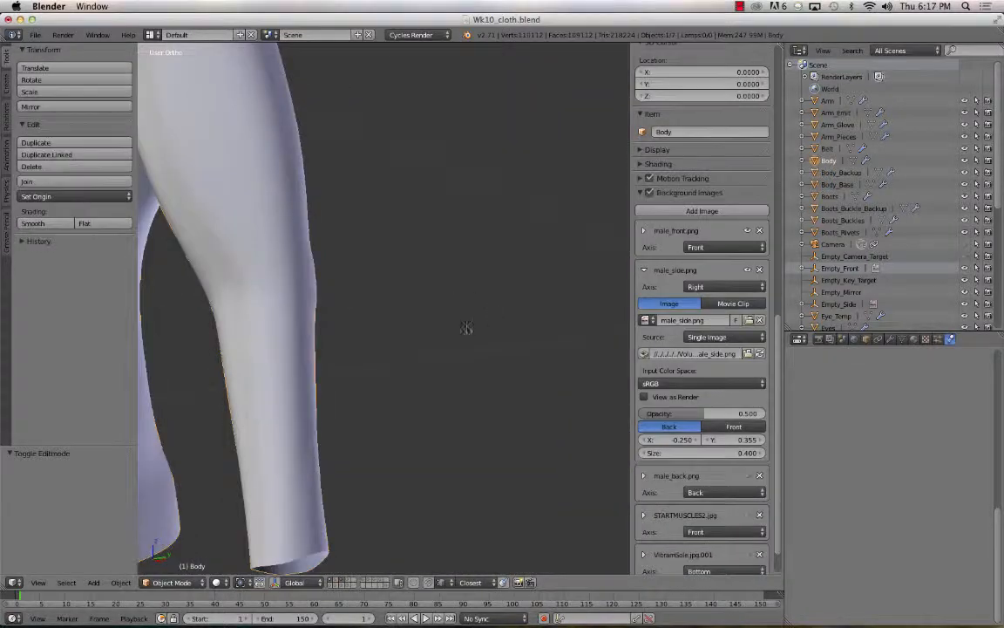
scroll(390, 322, down, 3)
scroll(390, 322, down, 3)
key(Right)
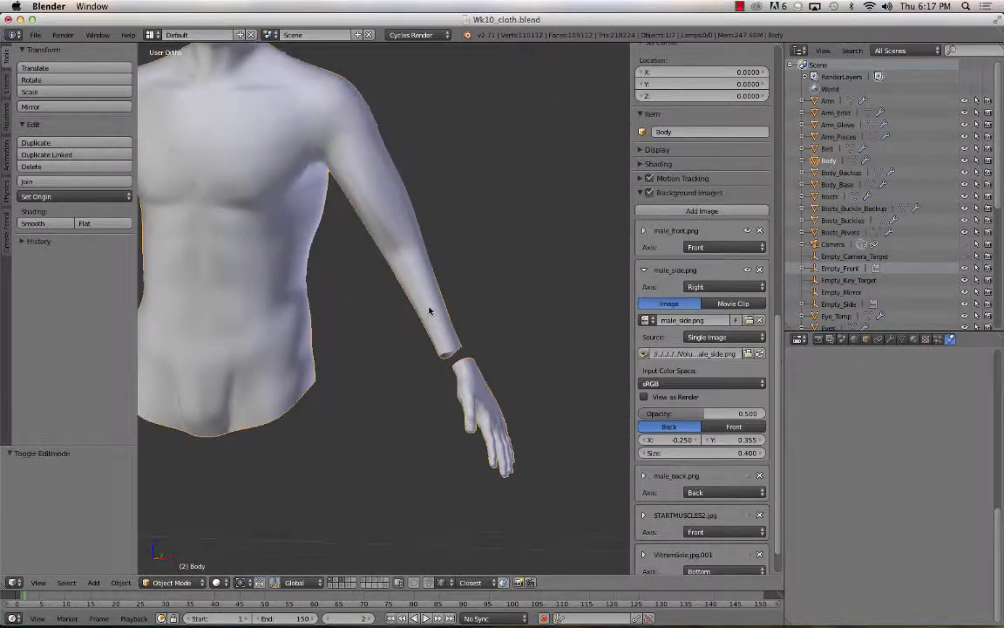
middle_drag(428, 305, 401, 285)
scroll(402, 284, down, 5)
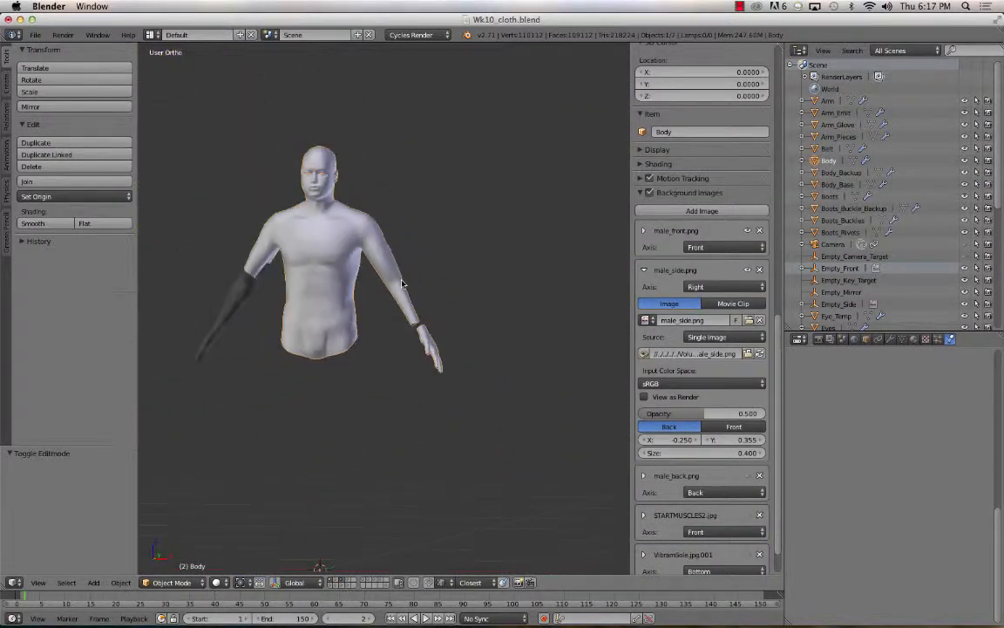
scroll(402, 283, up, 6)
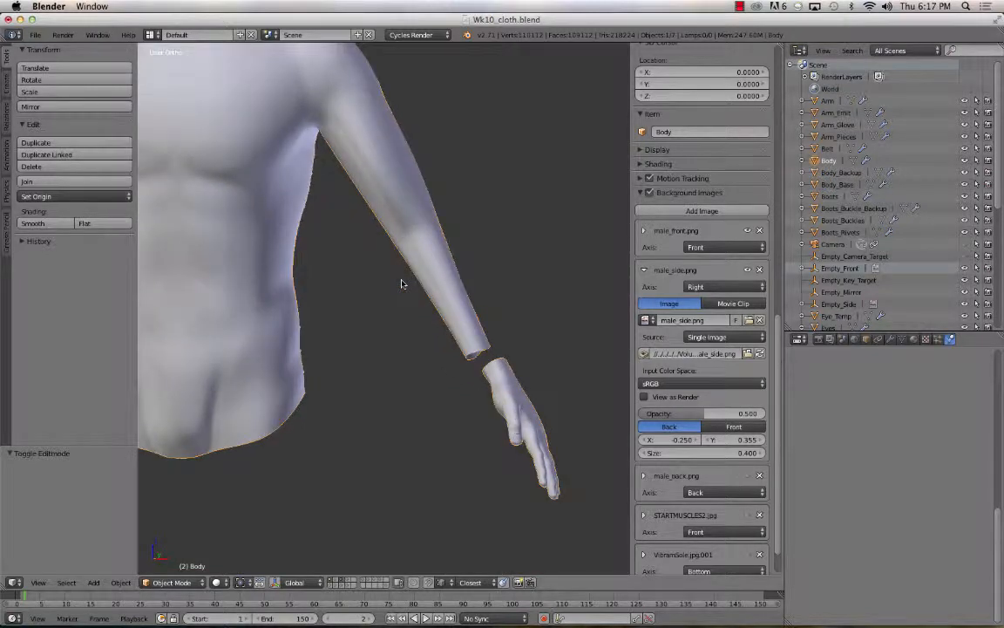
mouse_move(416, 280)
middle_down()
mouse_move(446, 274)
mouse_move(433, 282)
middle_up()
key(Tab)
In the front view, move three outer forearm vertices below the elbow 0.010 in X and 0.005 in Z with smooth proportional editing
scroll(436, 260, down, 4)
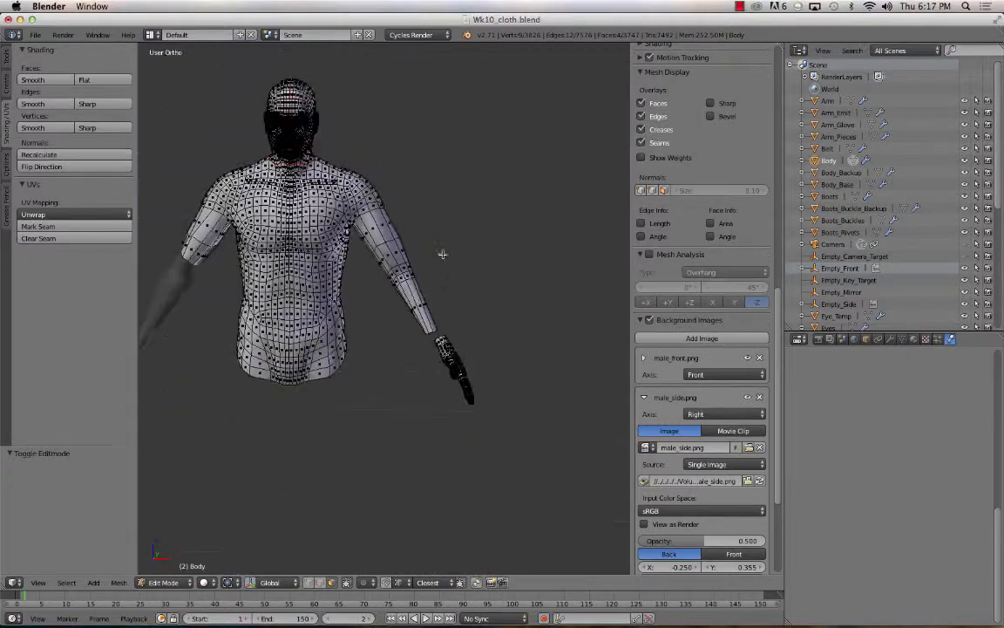
scroll(444, 254, up, 5)
key(ctrl+Tab)
click(443, 230)
mouse_move(443, 230)
middle_down()
mouse_move(479, 224)
mouse_move(443, 225)
middle_up()
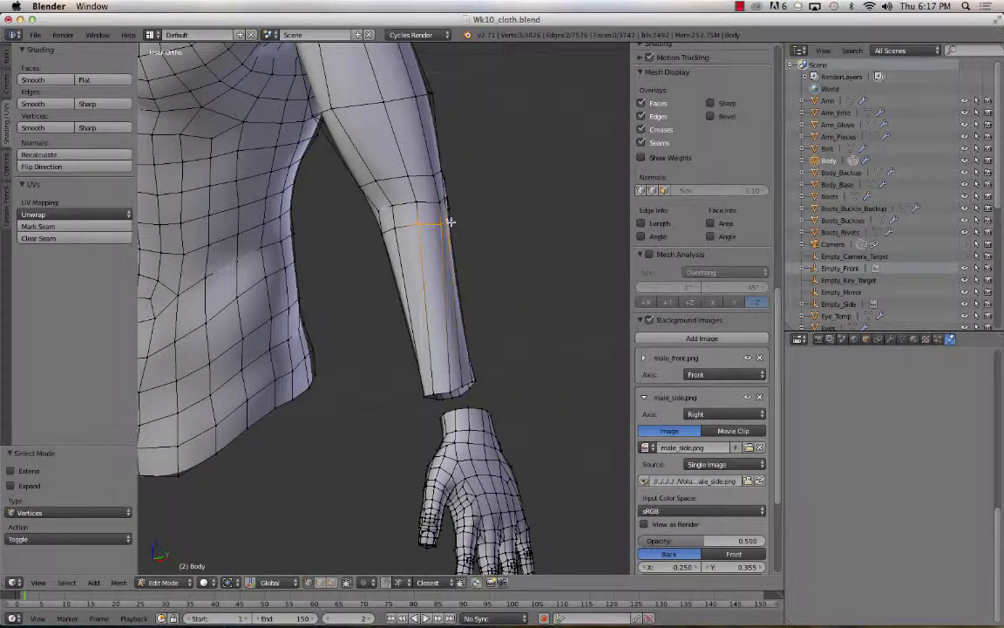
key(KP_1)
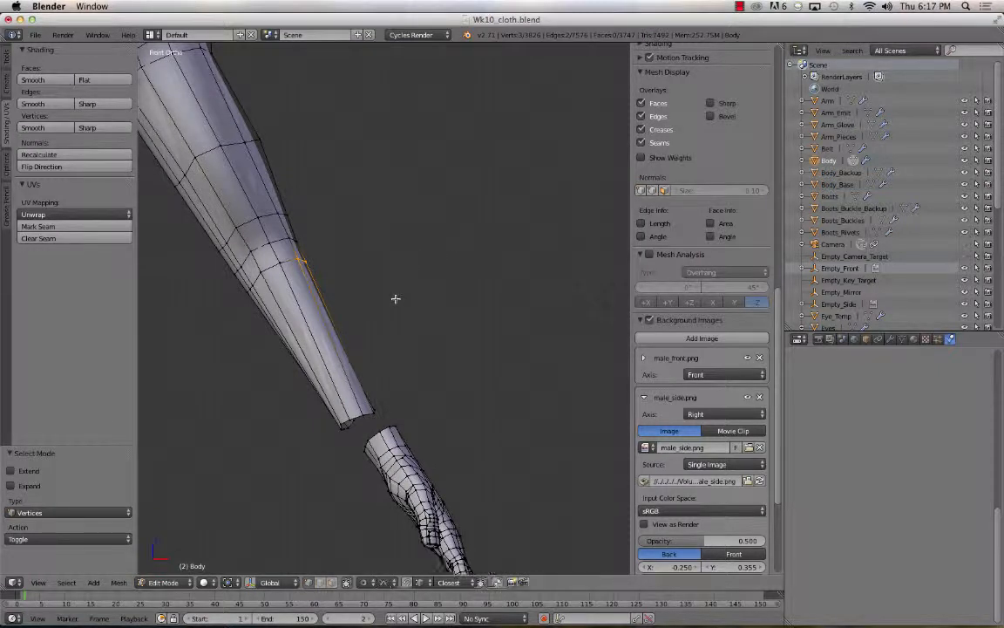
key(g)
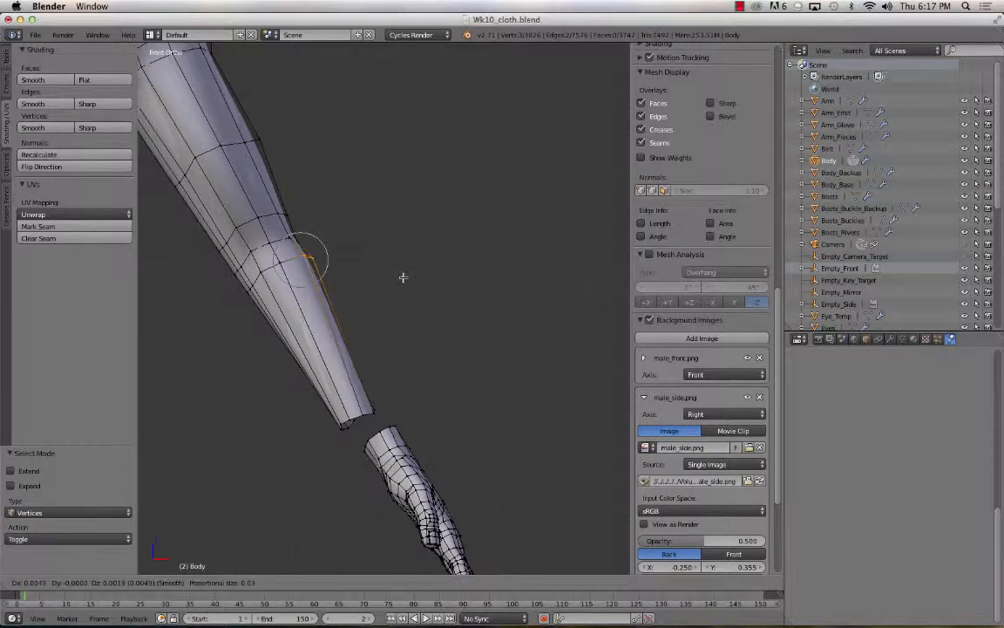
click(406, 275)
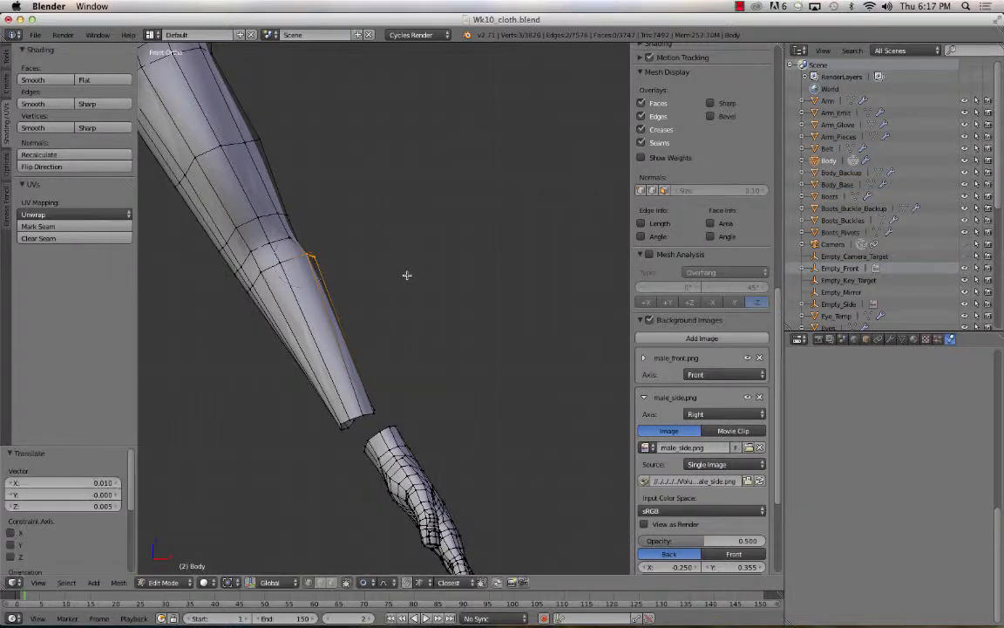
Move the two inner elbow vertices about 0.0045 in negative X and 0.0006 in negative Z with smooth proportional editing
right_click(239, 272)
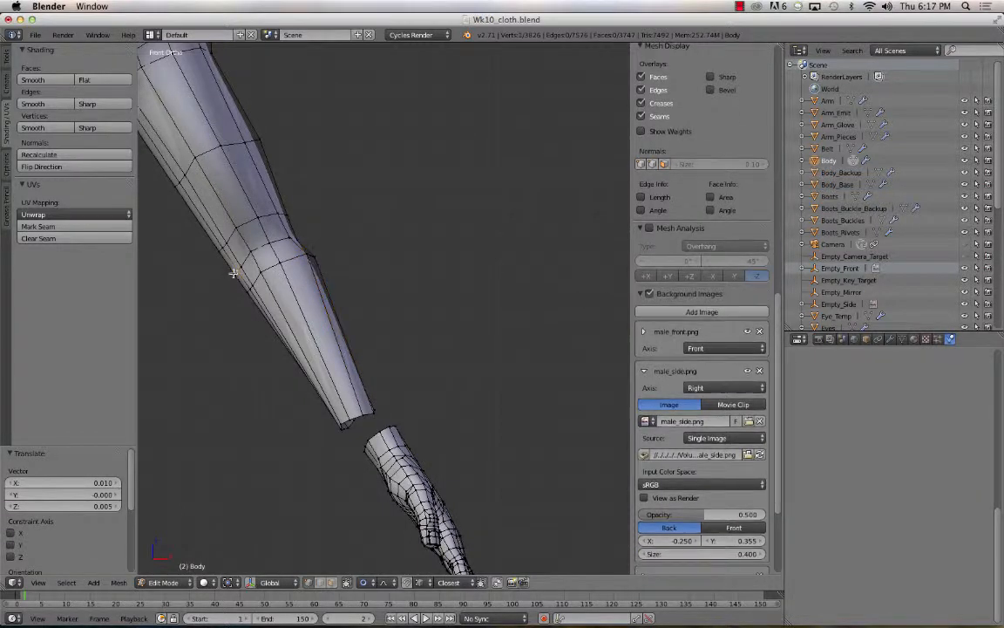
shift+right_click(234, 272)
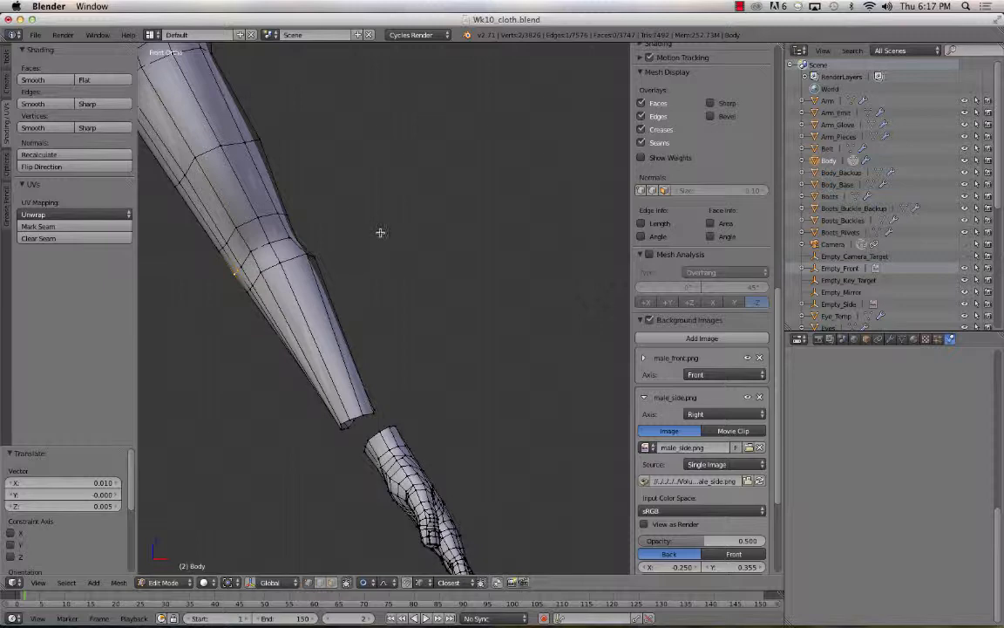
key(g)
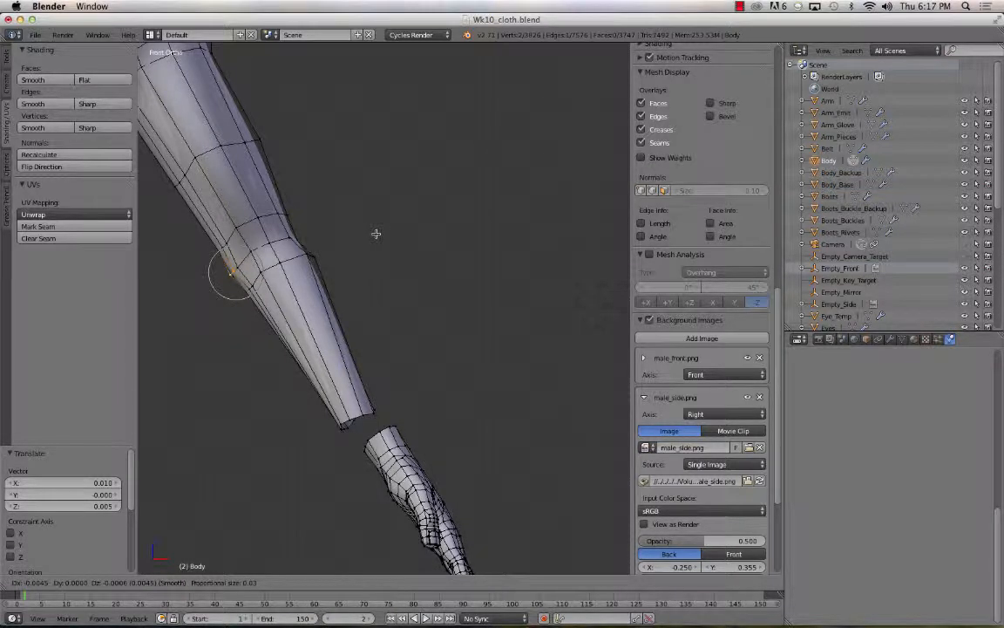
scroll(376, 234, down, 3)
click(375, 234)
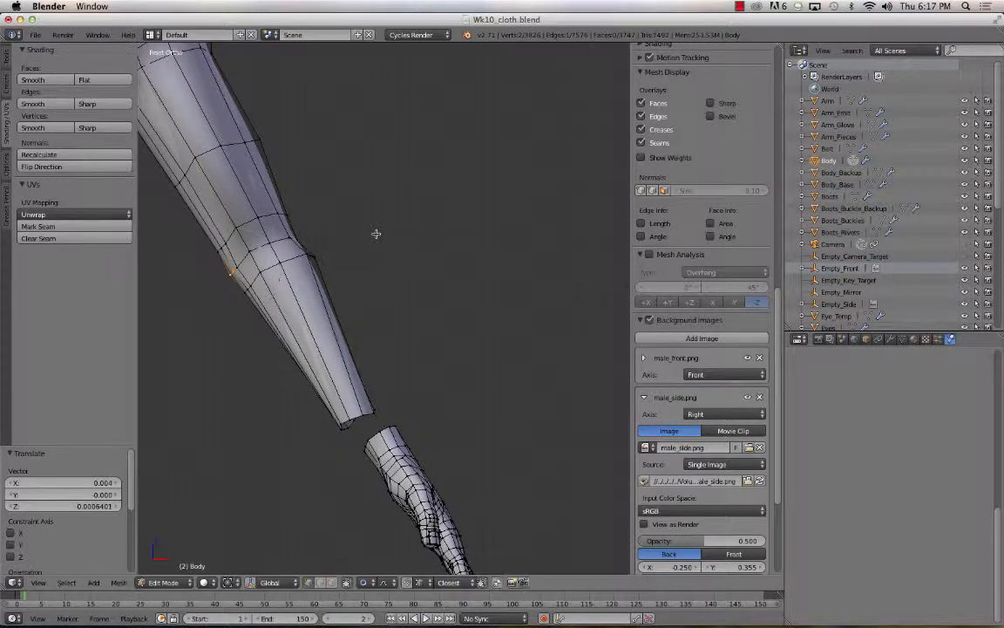
Inspect the reshaped inner elbow and the arm's silhouette from several angles in Object Mode, and return to Edit Mode
middle_drag(376, 233, 321, 206)
key(Tab)
scroll(319, 264, down, 4)
middle_drag(319, 264, 469, 295)
scroll(243, 262, down, 2)
scroll(242, 262, up, 1)
scroll(325, 258, down, 3)
scroll(325, 258, up, 1)
scroll(324, 258, up, 5)
key(Tab)
scroll(336, 265, up, 2)
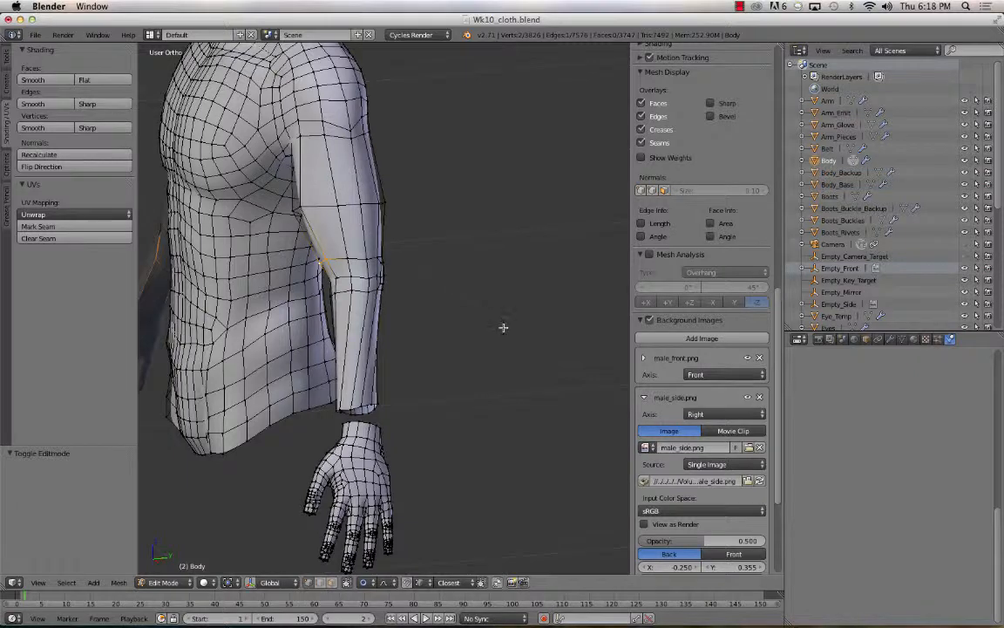
Pull in the inner elbow by about 0.011 and the inner upper-arm vertices by about 0.013 with Shrink/Fatten and smooth proportional editing
key(alt+s)
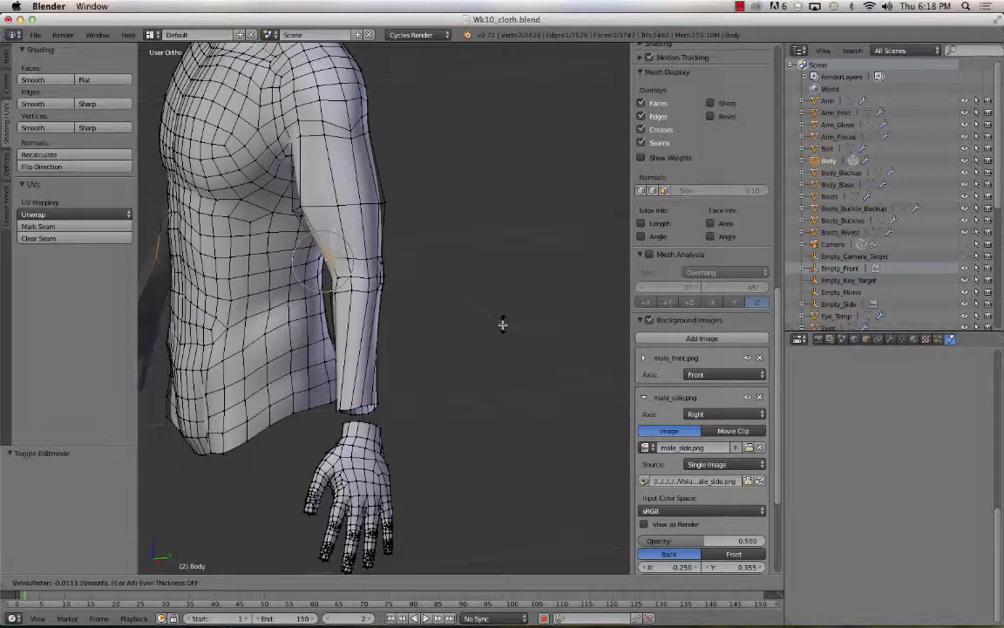
click(502, 325)
middle_drag(295, 207, 360, 215)
key(alt+s)
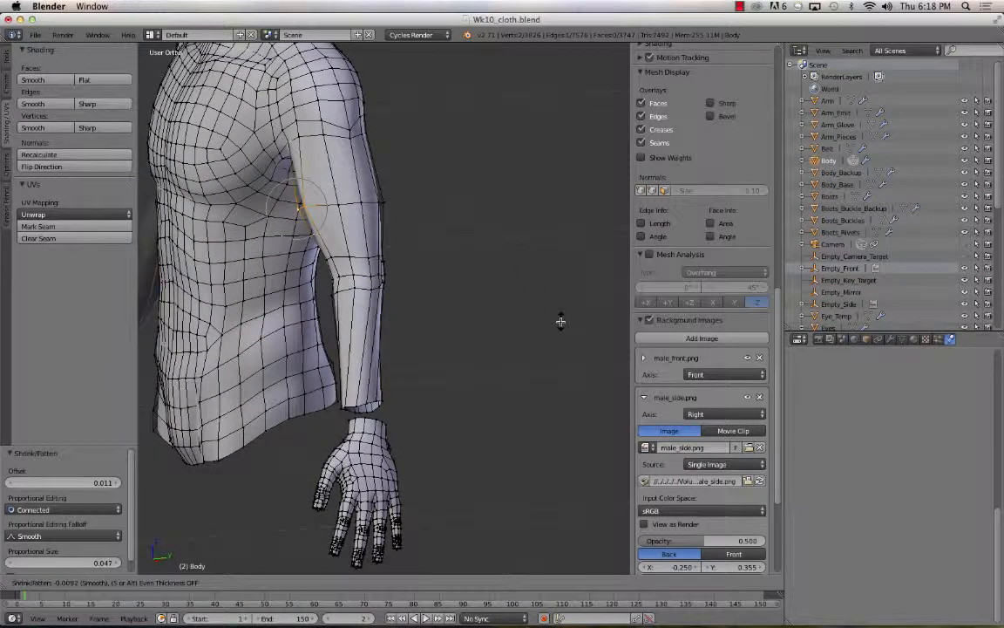
click(560, 320)
middle_drag(558, 320, 326, 305)
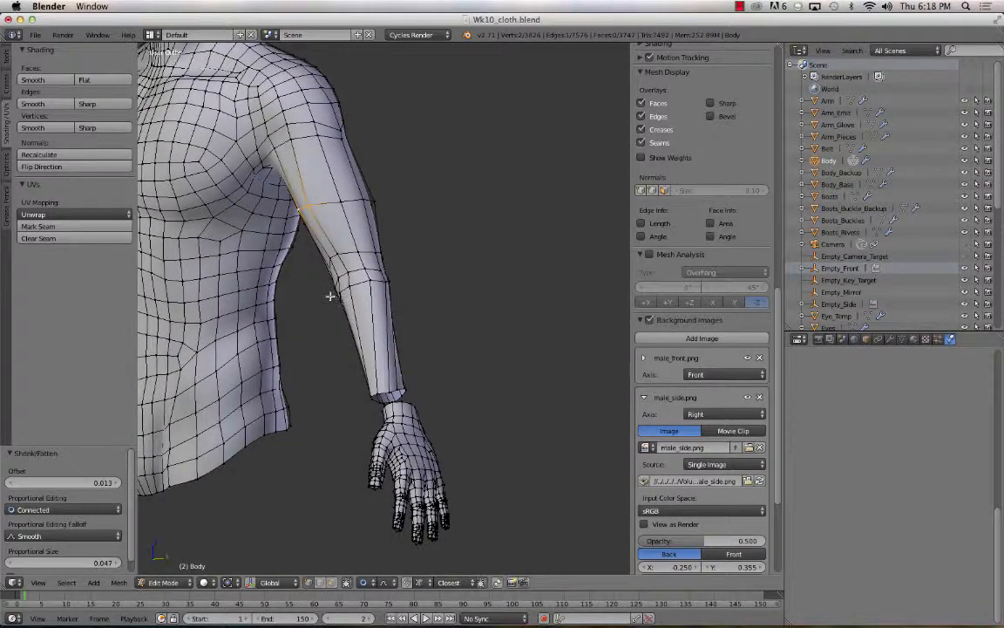
Reopen the recent file Wk10_cloth.blend without saving the current arm edits, and show only the body's layer
scroll(330, 297, down, 3)
click(35, 34)
mouse_move(83, 74)
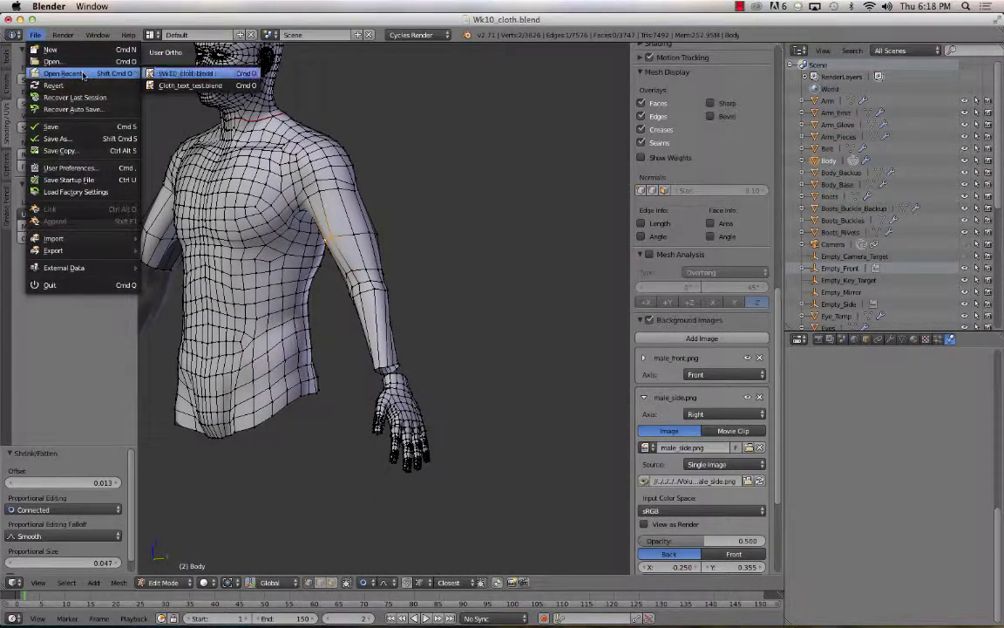
click(194, 74)
key(1)
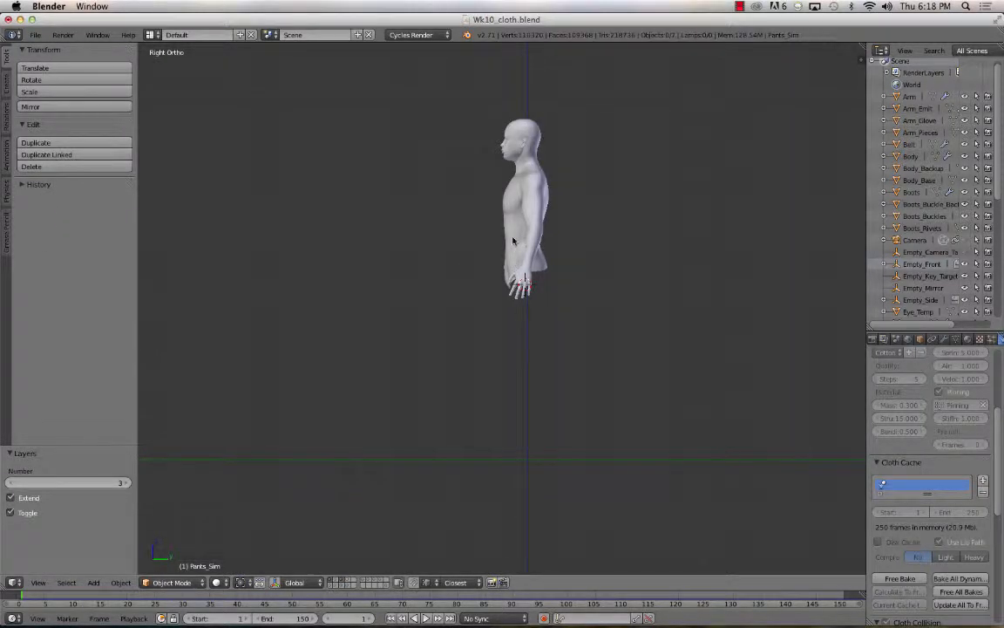
In the front view, select the body mesh and enter Edit Mode
key(KP_1)
right_click(617, 212)
key(Tab)
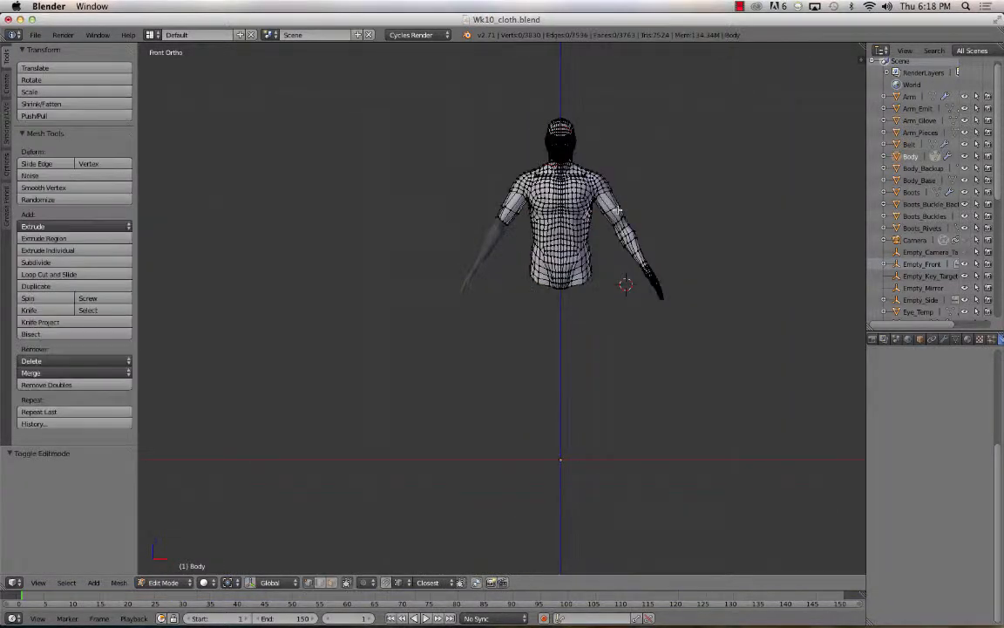
Examine the finished arm's edge flow from the upper arm past the elbow to the wrist, picking an upper-arm loop and vertex
scroll(617, 212, down, 4)
scroll(618, 212, up, 8)
shift+middle_drag(702, 155, 464, 410)
scroll(350, 231, up, 4)
scroll(454, 345, up, 1)
middle_drag(453, 346, 278, 237)
alt+right_click(354, 261)
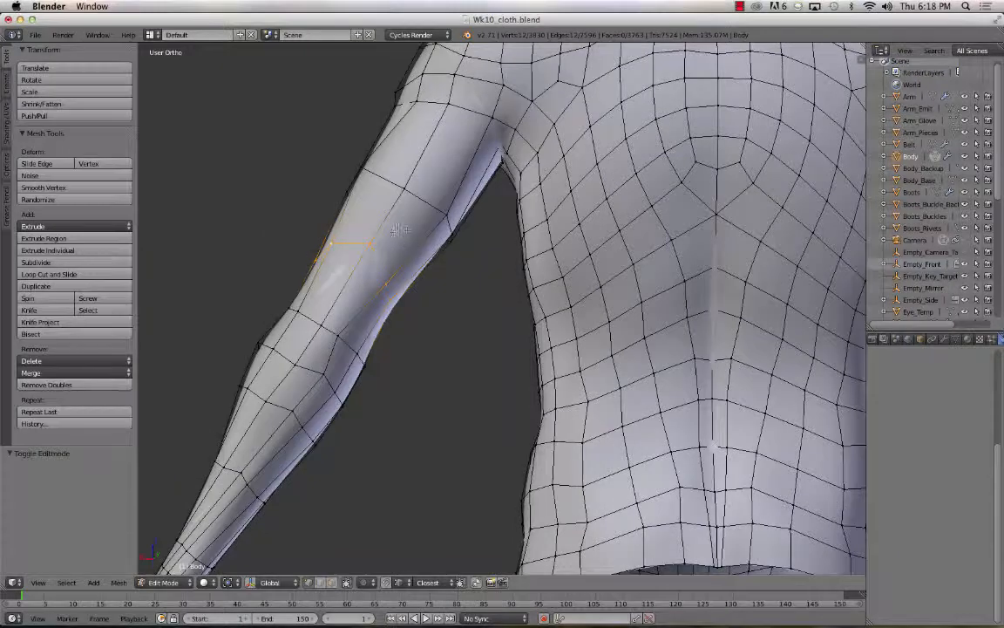
right_click(368, 244)
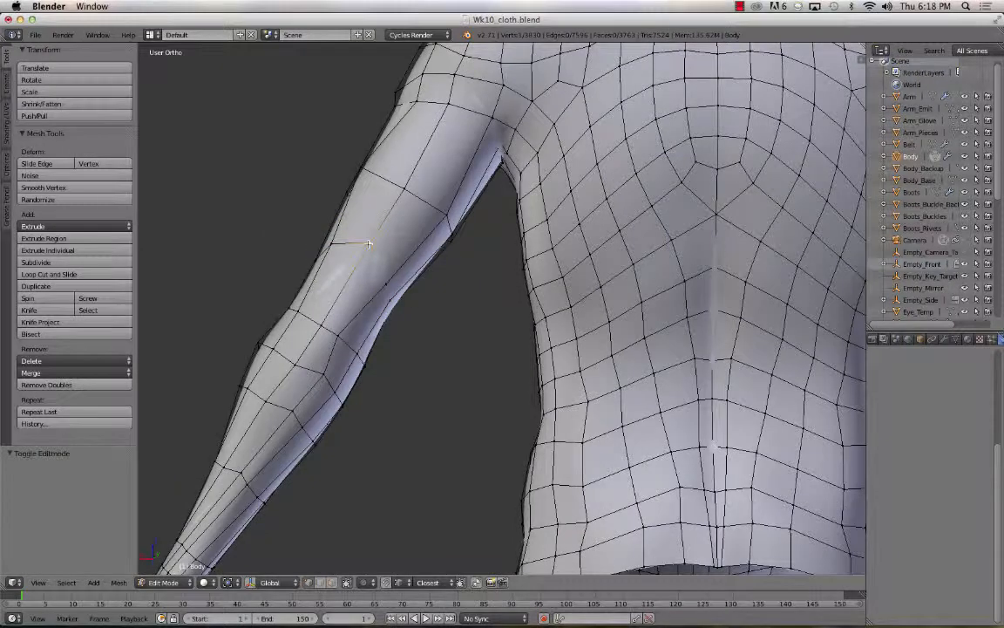
middle_drag(364, 253, 585, 277)
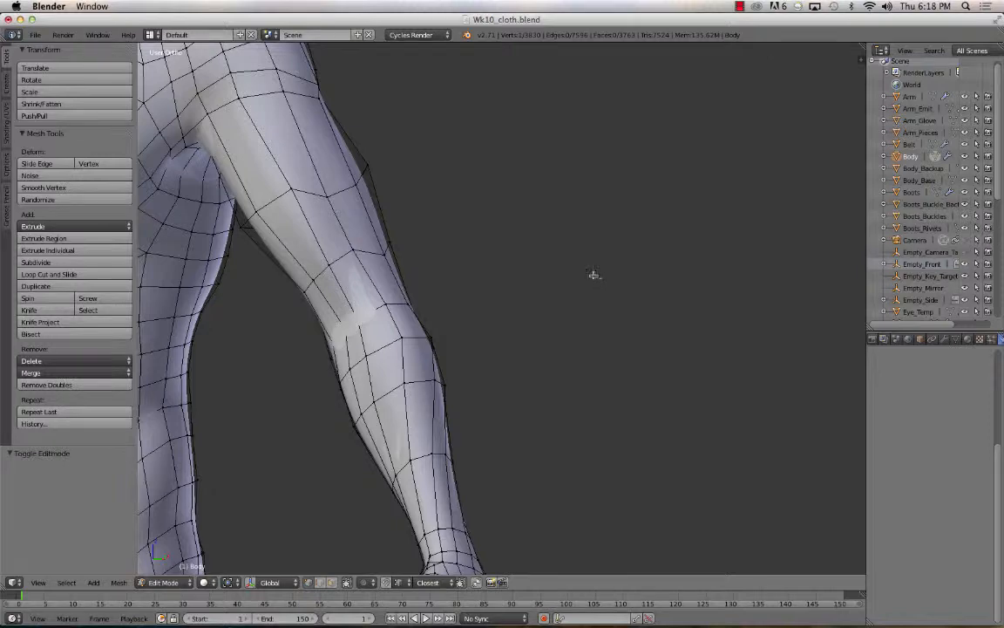
middle_drag(594, 275, 432, 266)
scroll(434, 264, up, 8)
shift+middle_drag(151, 315, 482, 255)
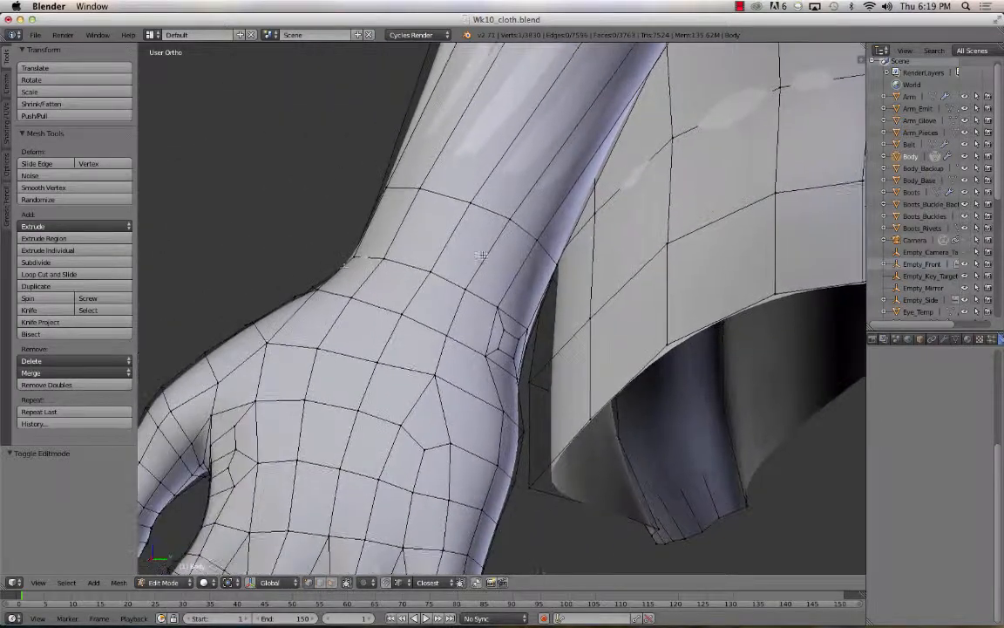
Select the edge loop around the wrist and rip it to separate the hand from the forearm
alt+right_click(453, 274)
alt+right_click(500, 213)
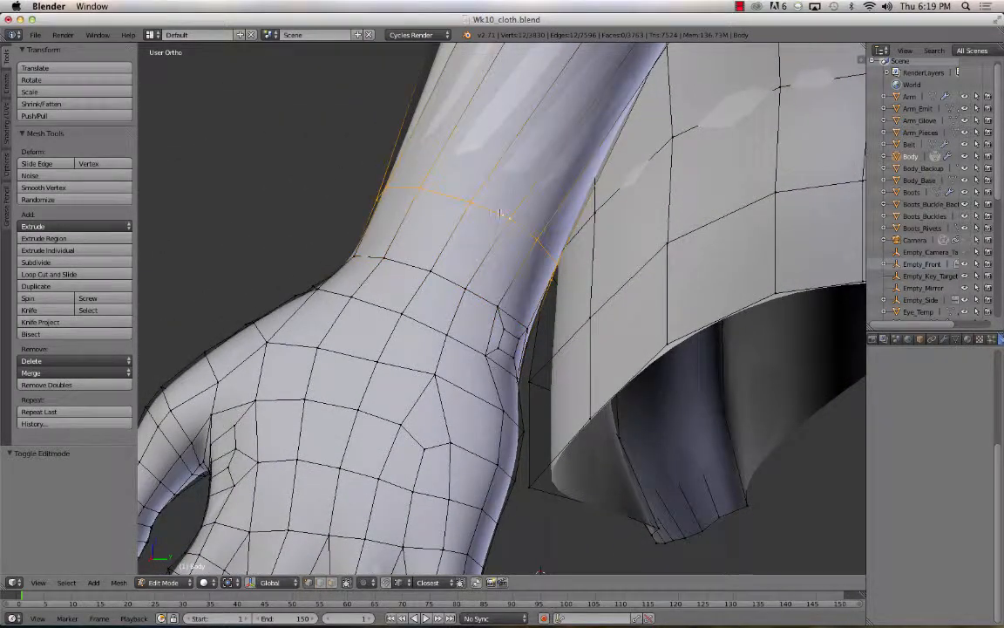
key(v)
click(509, 190)
middle_drag(508, 190, 444, 224)
Merge a facing pair of vertices across the wrist gap at center, and undo the merge
right_click(467, 209)
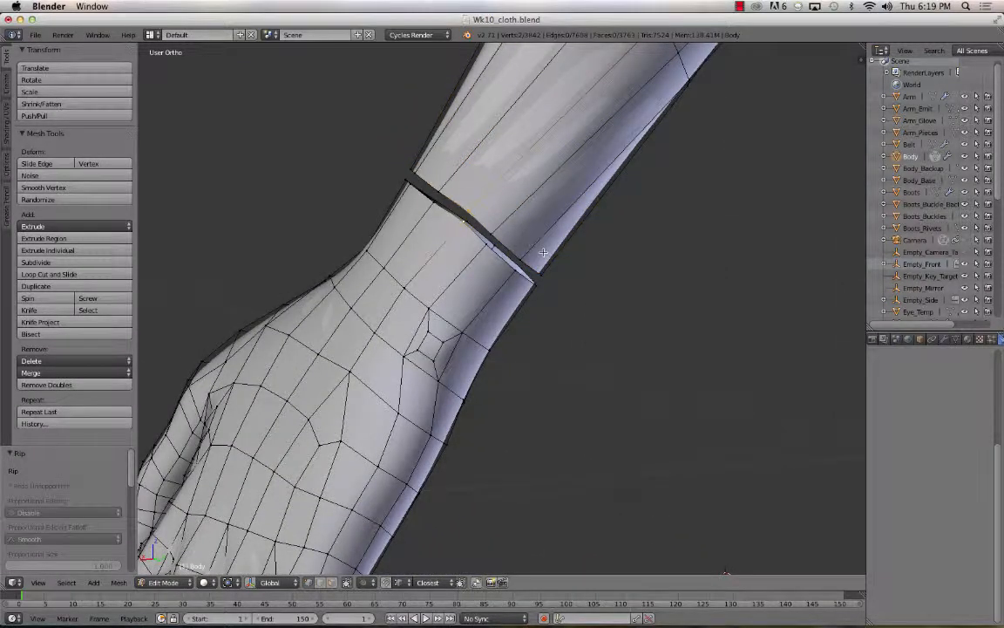
key(w)
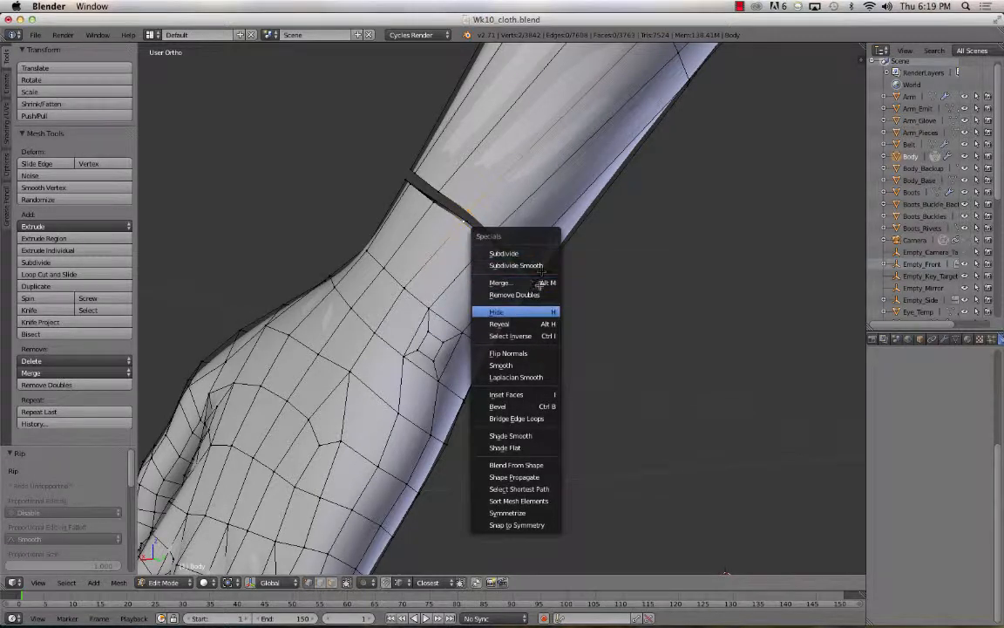
click(528, 284)
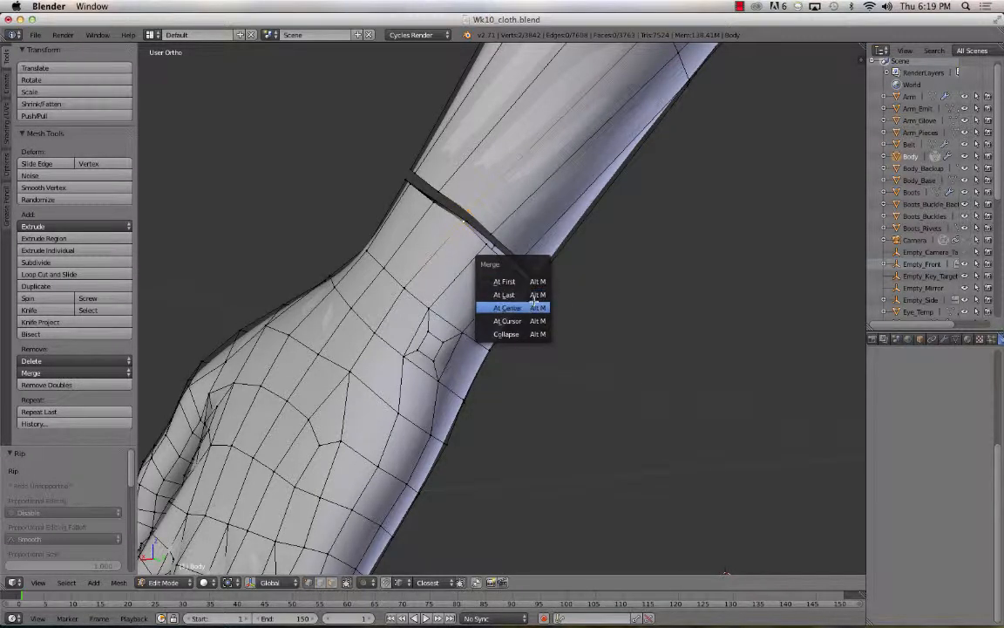
click(532, 305)
key(ctrl+z)
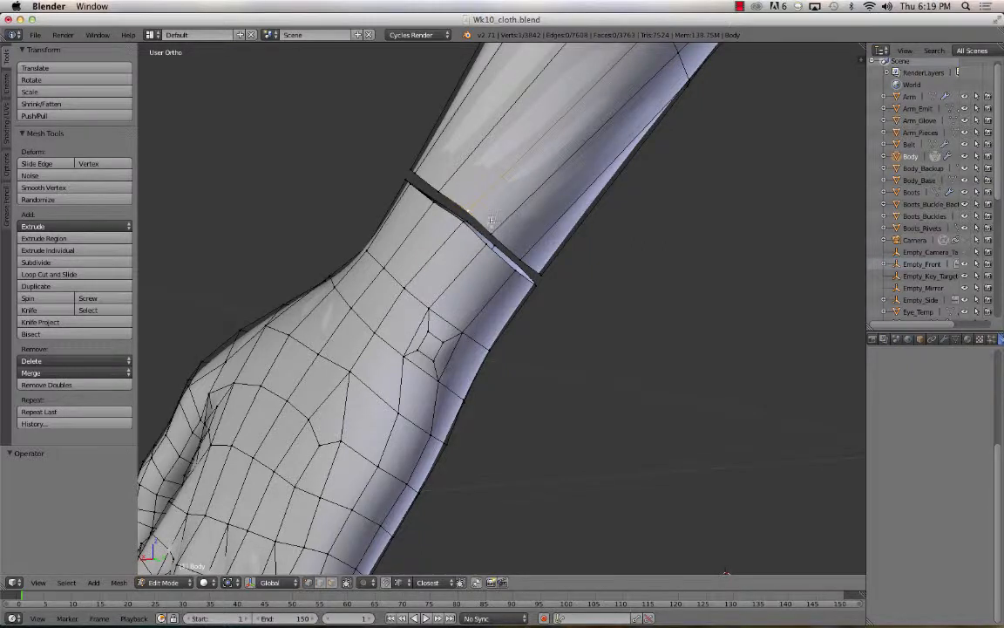
Move the forearm's open edge loop by -0.011, 0.004, 0.015 and join it to the hand's open loop with Bridge Edge Loops
alt+click(486, 222)
key(g)
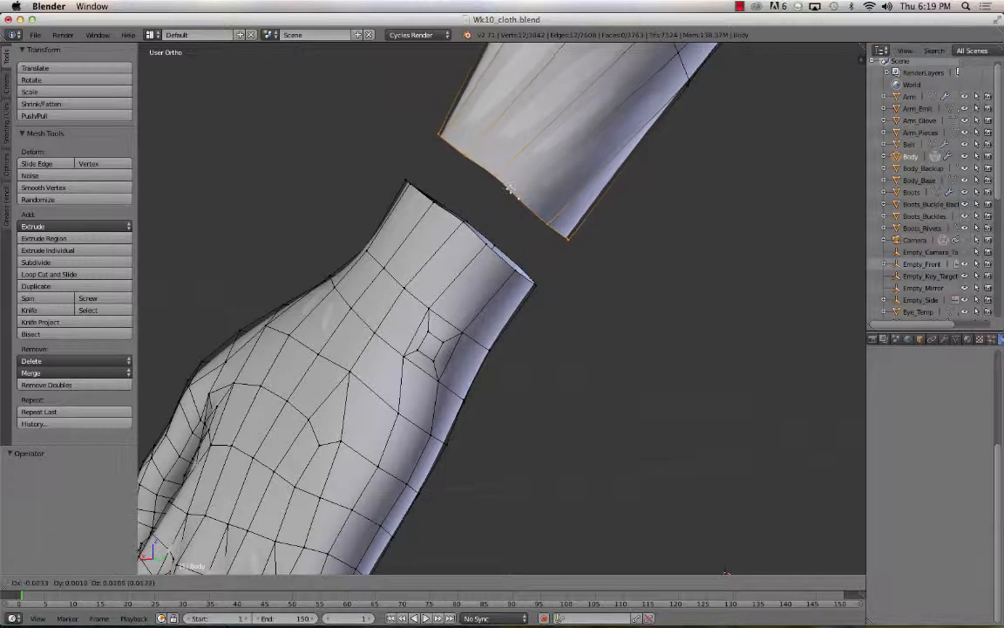
click(515, 179)
alt+shift+click(476, 233)
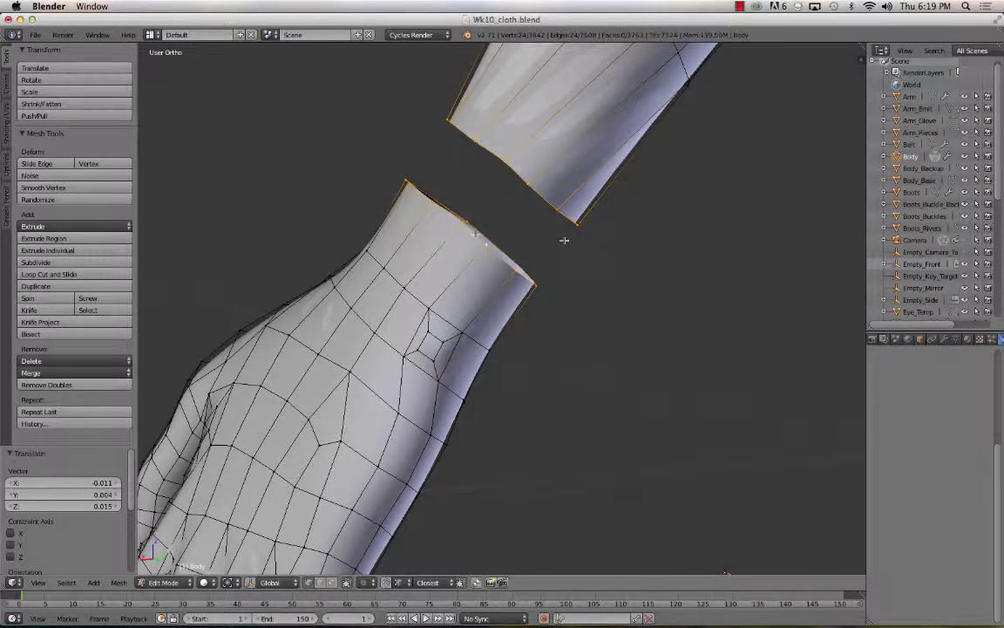
key(w)
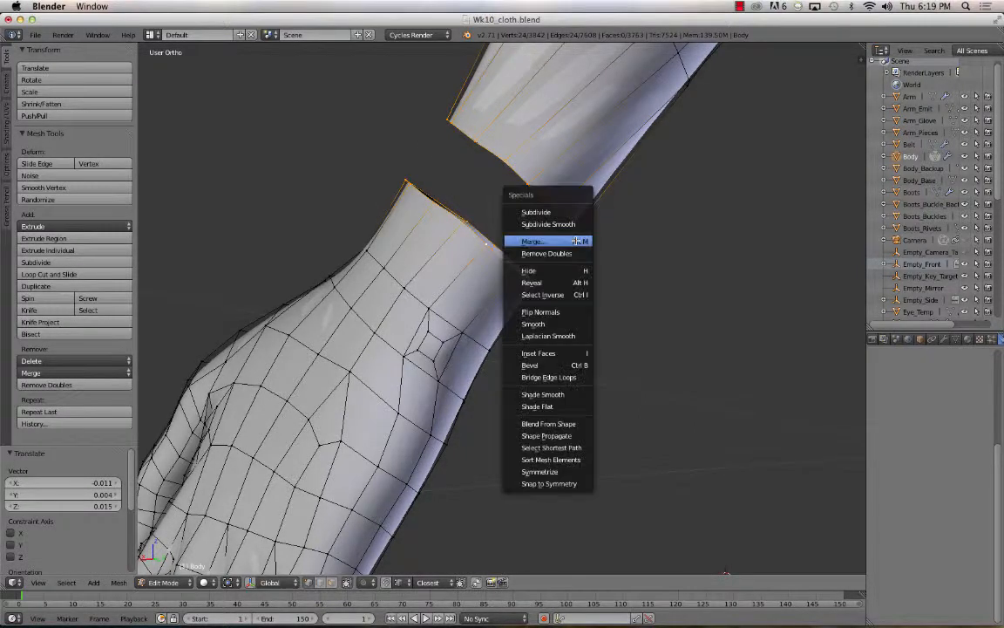
click(578, 378)
key(a)
Undo the bridging, moving and ripping of the wrist loop back to the joined arm and hand
key(ctrl+z)
key(ctrl+z)
key(ctrl+z)
key(ctrl+z)
key(ctrl+z)
key(ctrl+z)
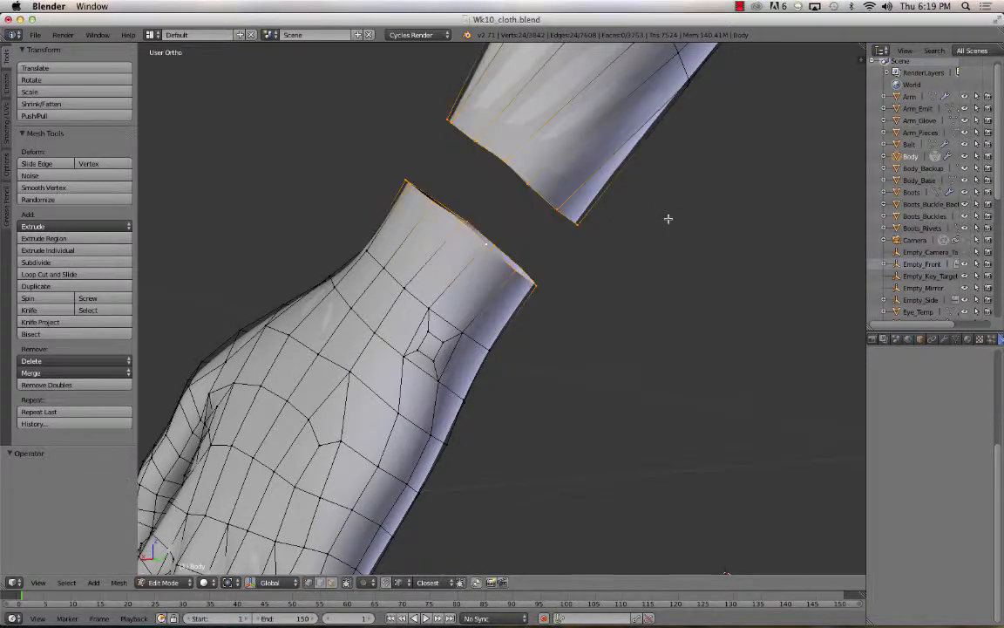
scroll(667, 218, down, 6)
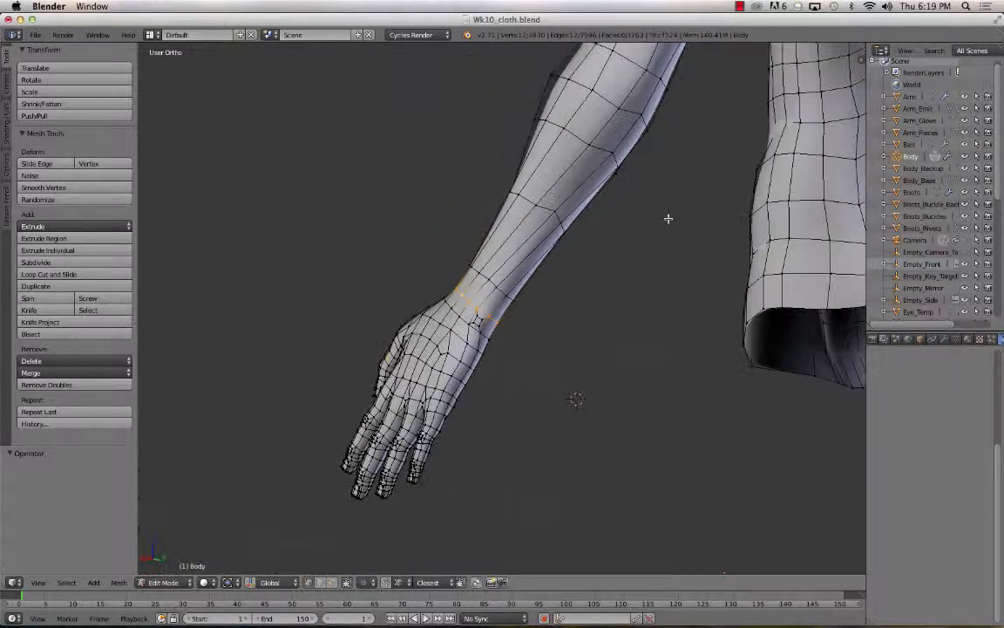
middle_drag(668, 218, 701, 207)
scroll(596, 298, up, 5)
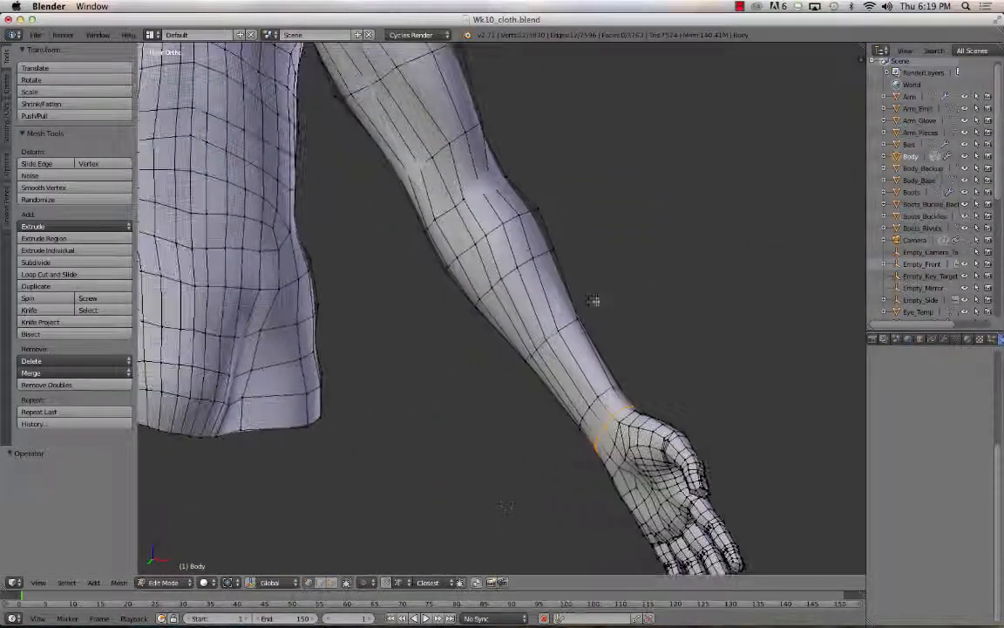